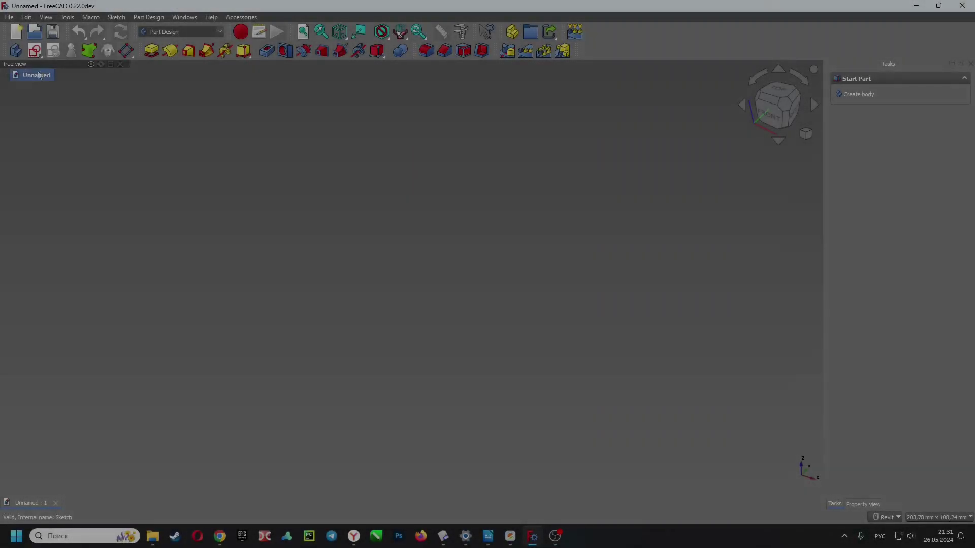
Step: Add a new Body and start a sketch attached to the XY plane
{"action": "left_click", "coordinate": [15, 50]}
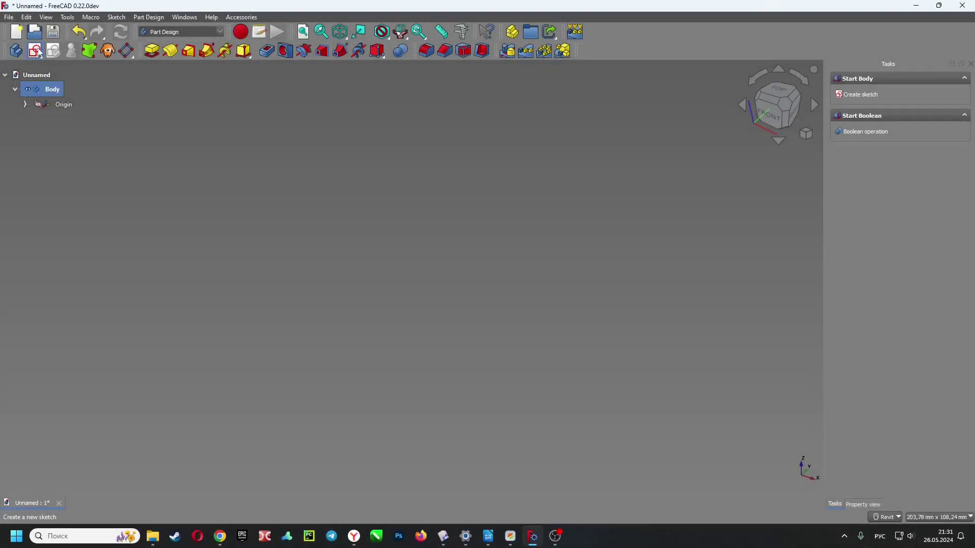
{"action": "left_click", "coordinate": [40, 52]}
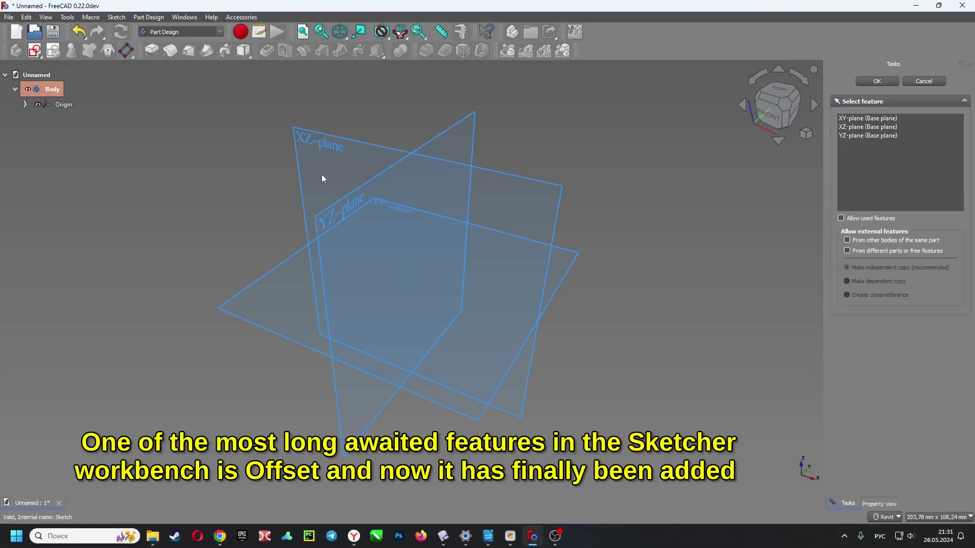
{"action": "left_click", "coordinate": [577, 260]}
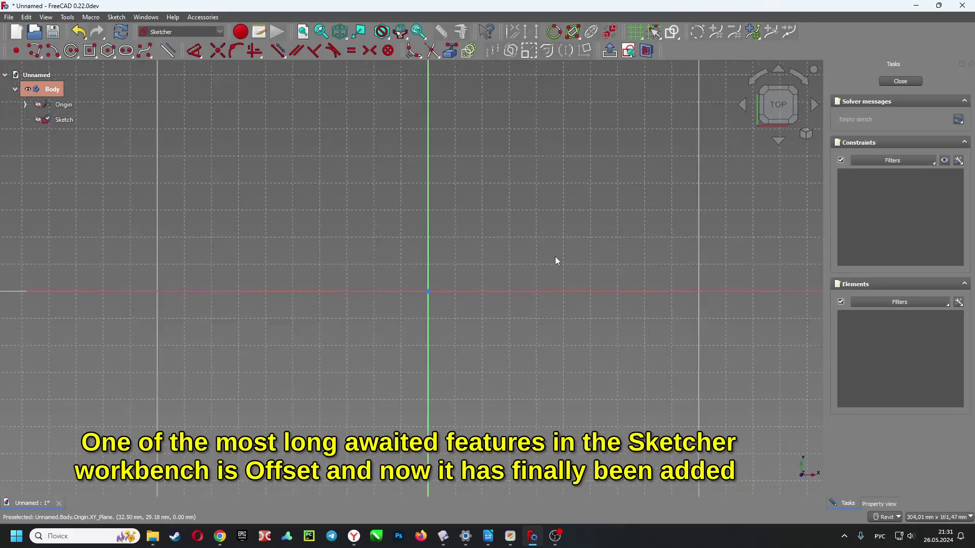
Step: Draw a circle by centre and radius, then start a rectangle
{"action": "left_click", "coordinate": [70, 51]}
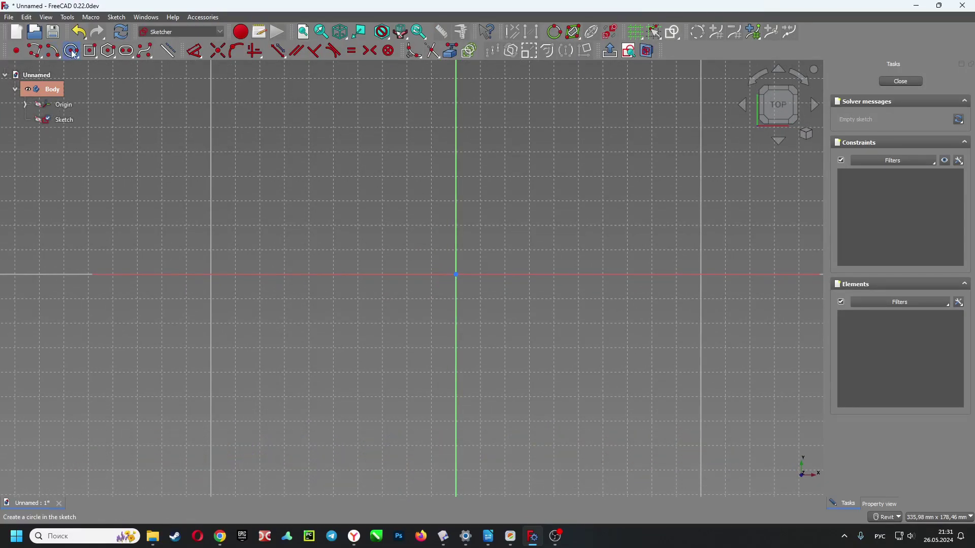
{"action": "left_click", "coordinate": [336, 166]}
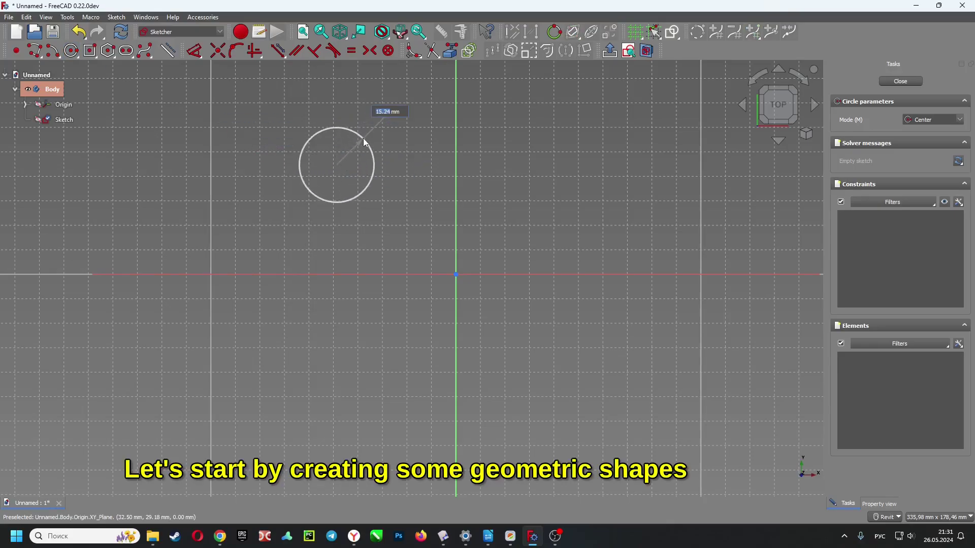
{"action": "left_click", "coordinate": [364, 142]}
{"action": "left_click", "coordinate": [90, 51]}
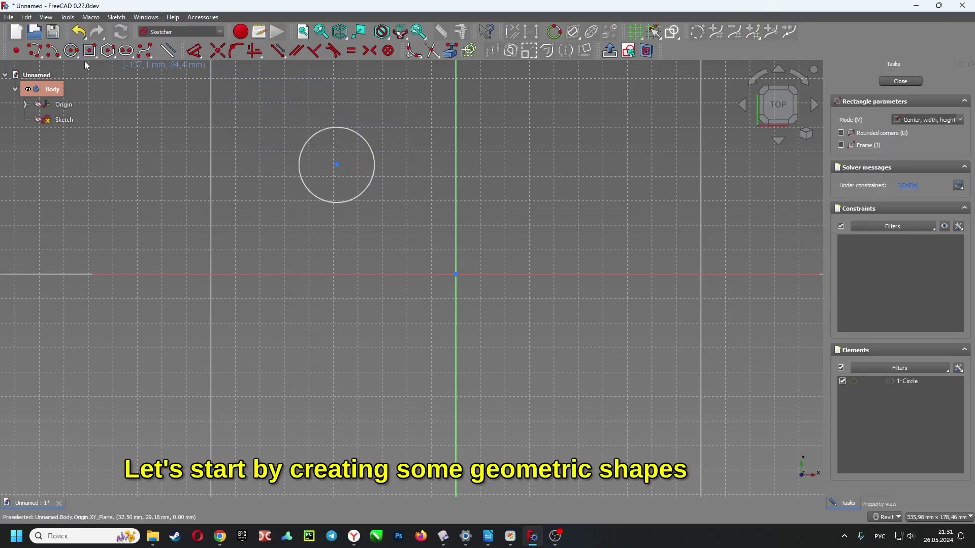
Step: Draw a hexagon below the circle and a three-sided triangle to its right
{"action": "left_click", "coordinate": [485, 106]}
{"action": "left_click", "coordinate": [597, 171]}
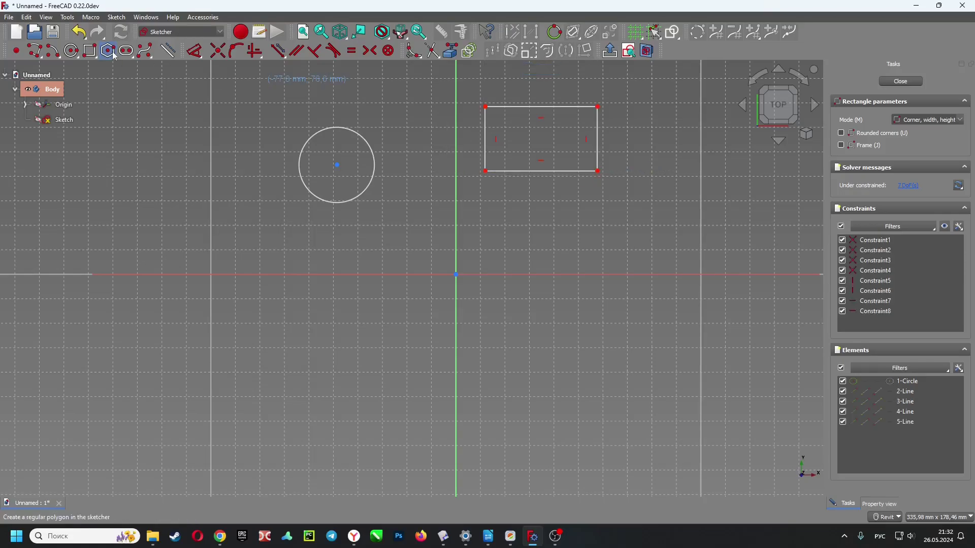
{"action": "left_click", "coordinate": [108, 51]}
{"action": "left_click", "coordinate": [323, 311]}
{"action": "left_click", "coordinate": [337, 251]}
{"action": "left_click", "coordinate": [960, 124]}
{"action": "left_click", "coordinate": [960, 124]}
{"action": "left_click", "coordinate": [961, 124]}
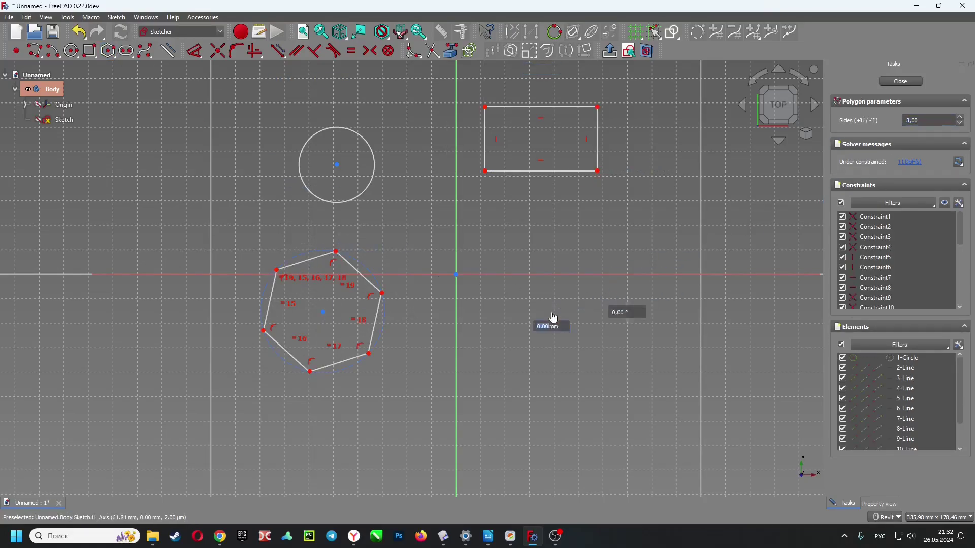
{"action": "left_click", "coordinate": [549, 311]}
{"action": "left_click", "coordinate": [572, 231]}
{"action": "scroll", "coordinate": [508, 228], "scroll_direction": "down", "scroll_amount": 3}
{"action": "key", "text": "Escape"}
{"action": "scroll", "coordinate": [539, 113], "scroll_direction": "up", "scroll_amount": 2}
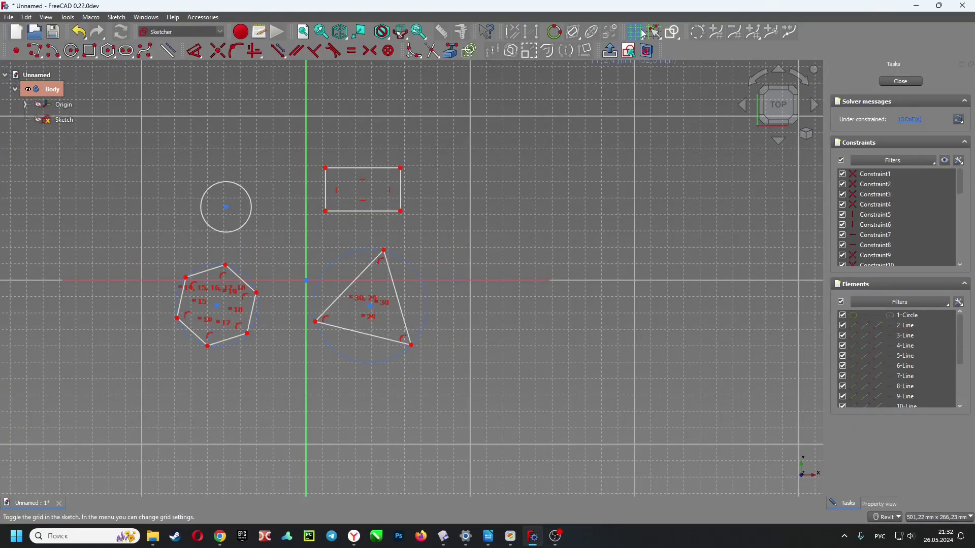
Step: Hide the sketch grid and draw a straight slot
{"action": "left_click", "coordinate": [638, 33]}
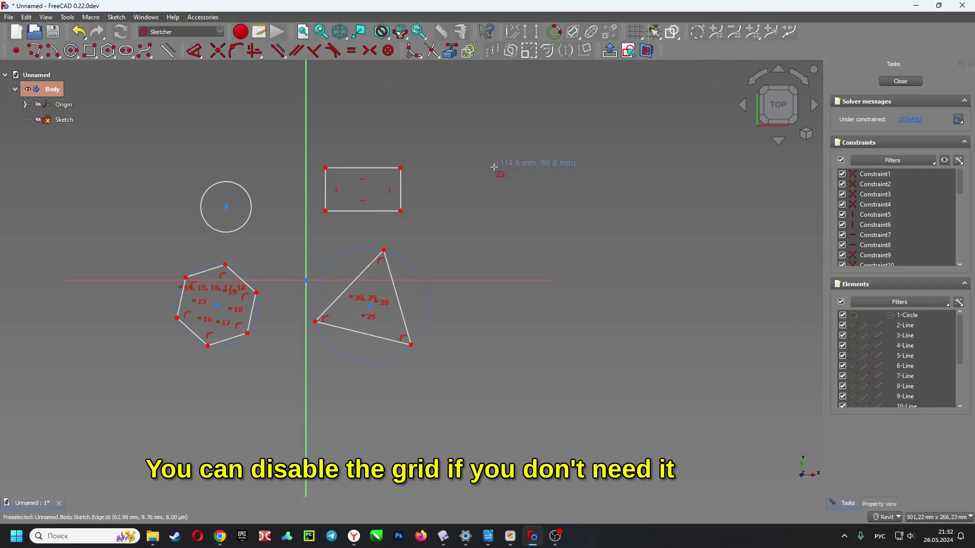
{"action": "left_click", "coordinate": [486, 189]}
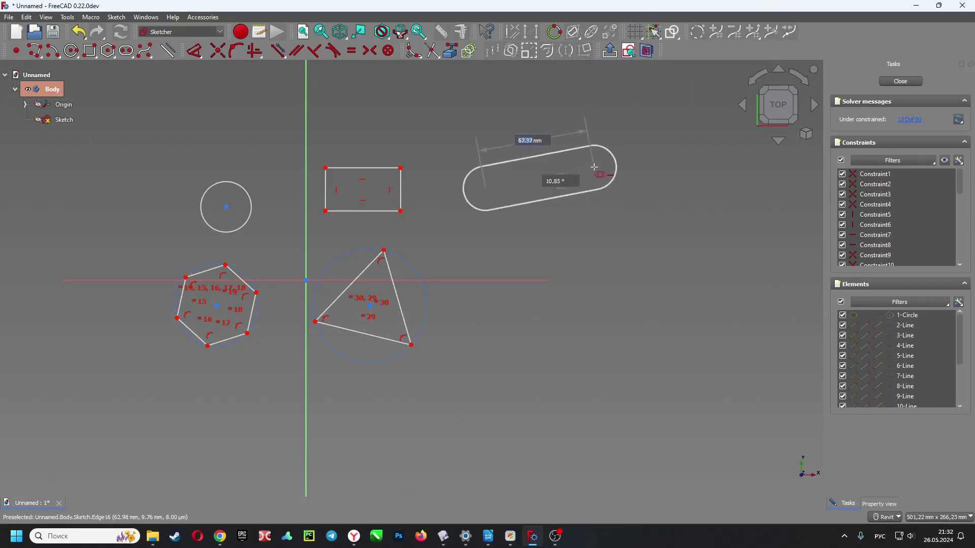
{"action": "left_click", "coordinate": [594, 168]}
Step: Draw an arc slot by setting its centre, radius, sweep and width
{"action": "left_click", "coordinate": [133, 53]}
{"action": "left_click", "coordinate": [152, 82]}
{"action": "left_click", "coordinate": [536, 363]}
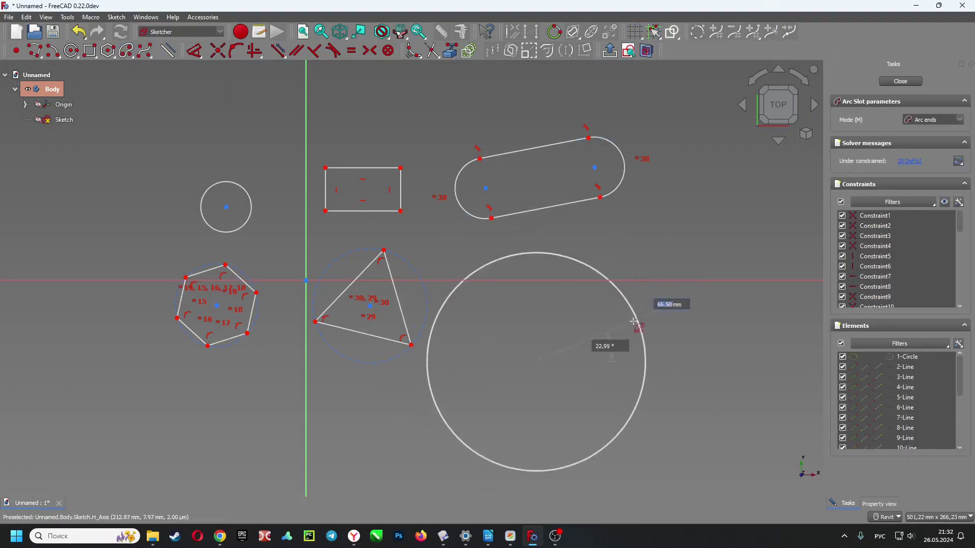
{"action": "left_click", "coordinate": [646, 351]}
{"action": "left_click", "coordinate": [486, 310]}
{"action": "left_click", "coordinate": [511, 328]}
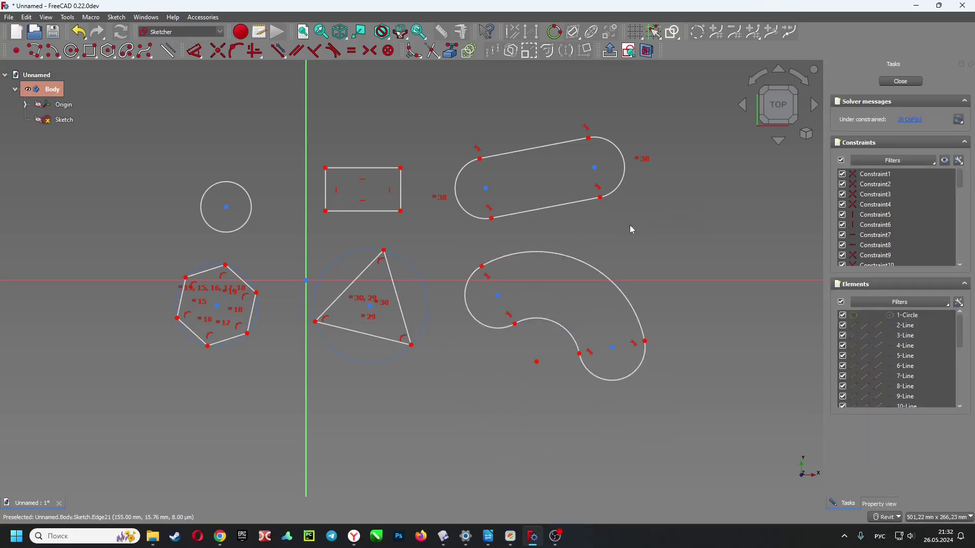
{"action": "scroll", "coordinate": [549, 184], "scroll_direction": "up", "scroll_amount": 2}
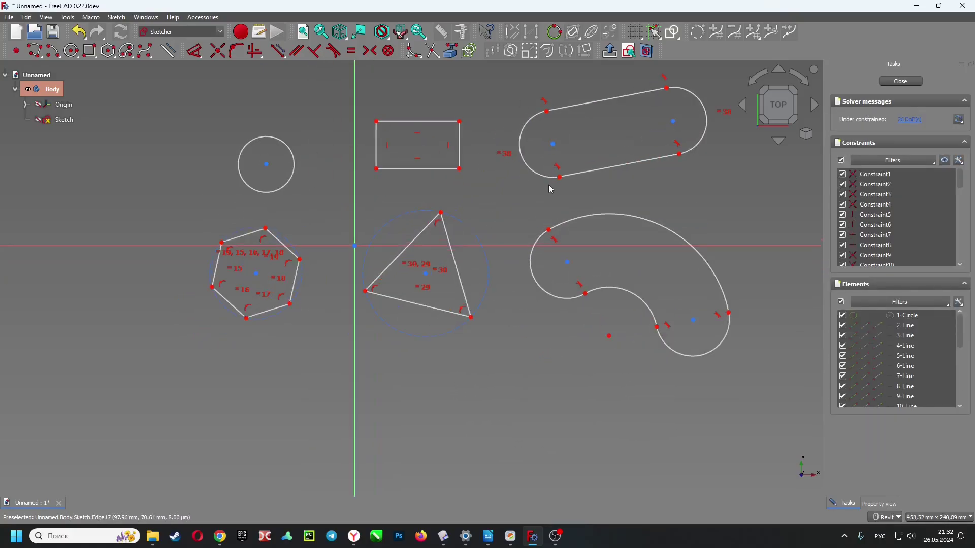
{"action": "scroll", "coordinate": [457, 224], "scroll_direction": "up", "scroll_amount": 1}
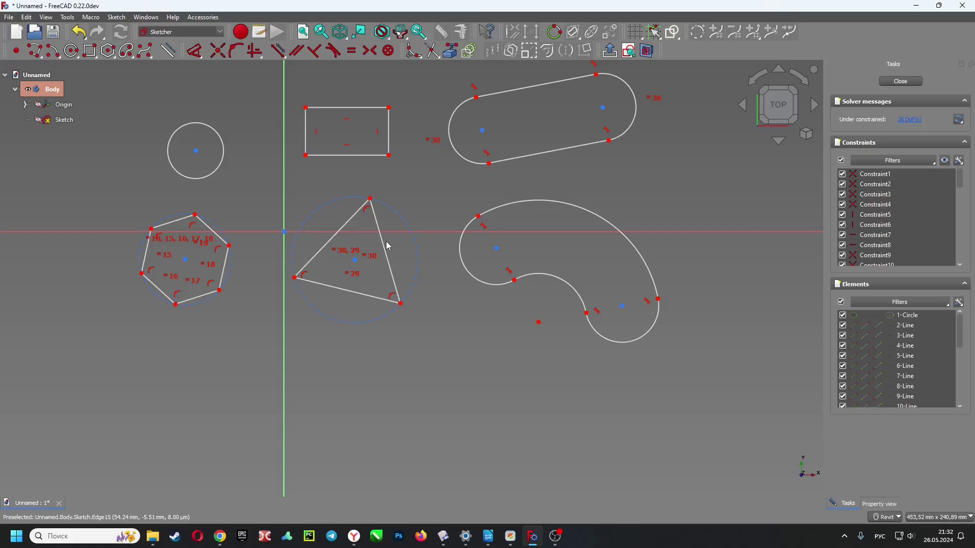
Step: Select the small circle and start an offset with the offset constraint enabled
{"action": "left_click", "coordinate": [221, 144]}
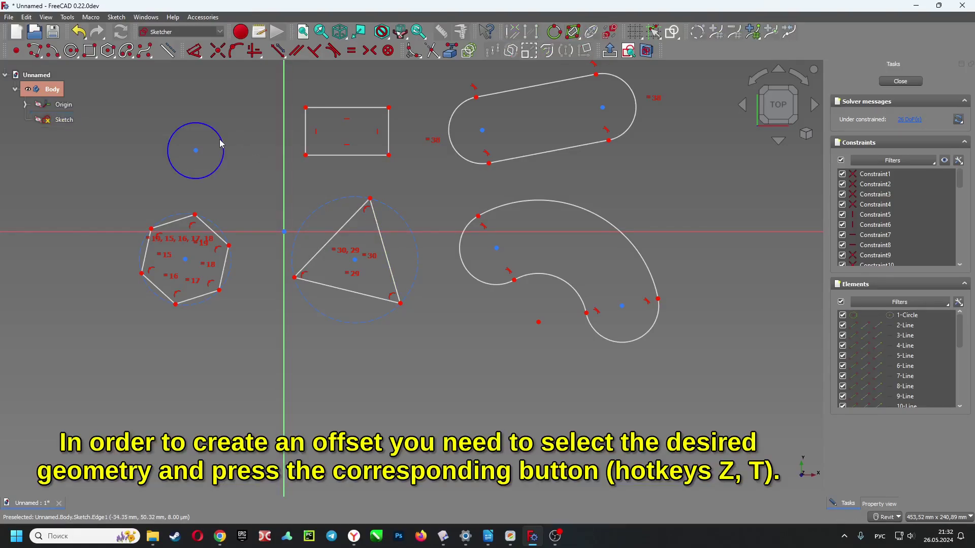
{"action": "left_click", "coordinate": [221, 138]}
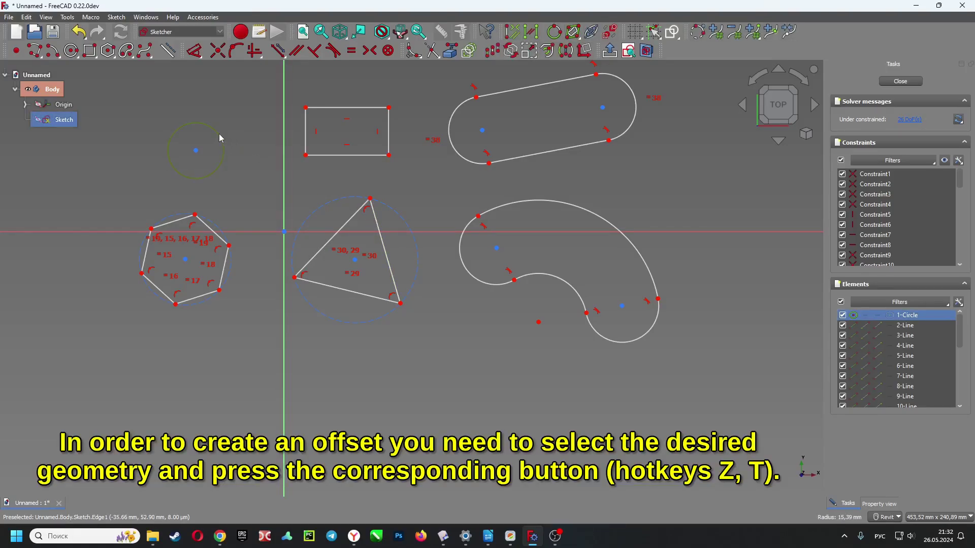
{"action": "middle_click_drag", "start_coordinate": [223, 142], "coordinate": [364, 134]}
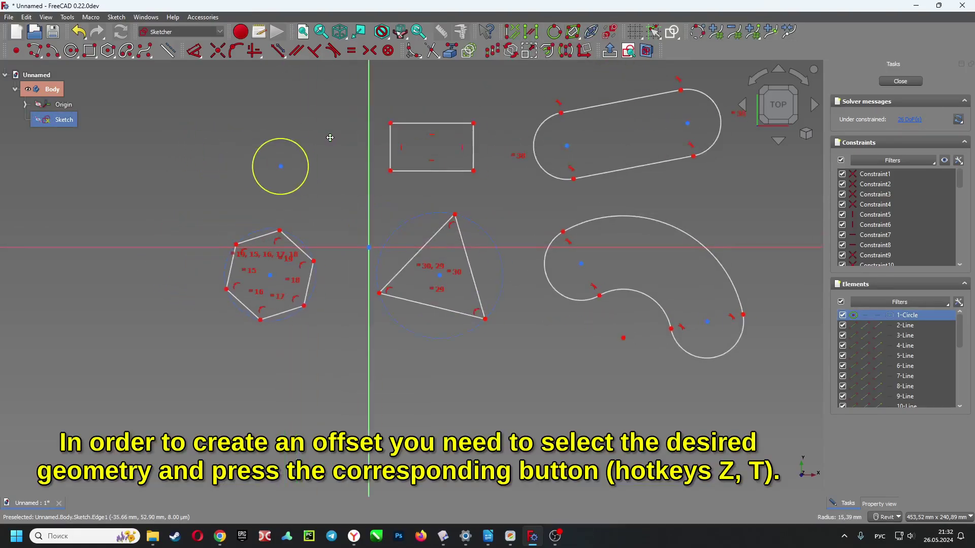
{"action": "left_click", "coordinate": [548, 51]}
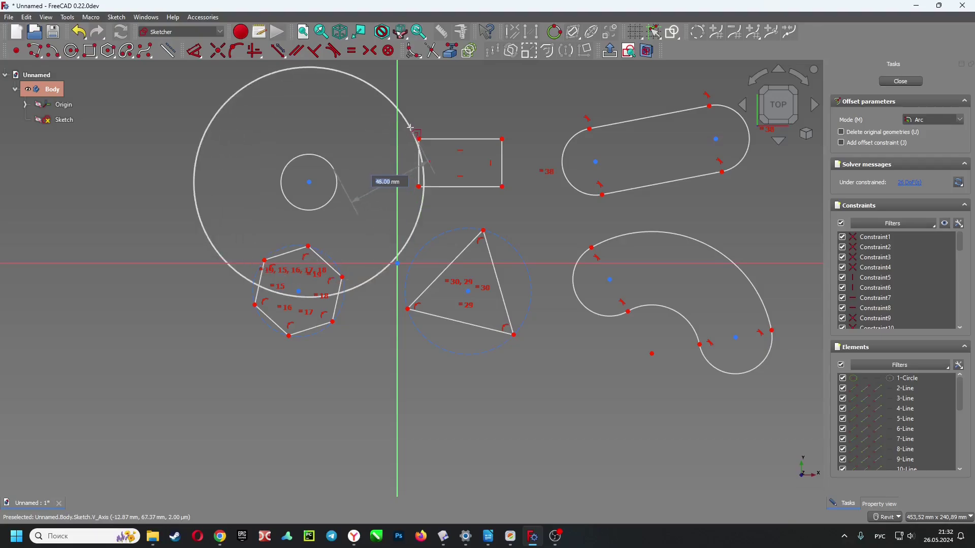
{"action": "left_click", "coordinate": [842, 143]}
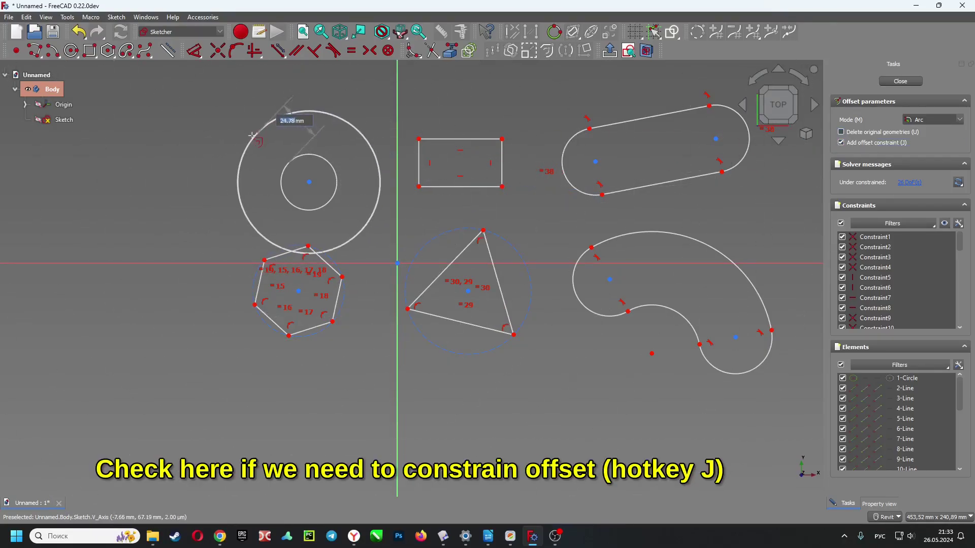
Step: Place the offset circle, change its distance from 10 mm to 5 mm, and shrink the circle
{"action": "left_click", "coordinate": [266, 158]}
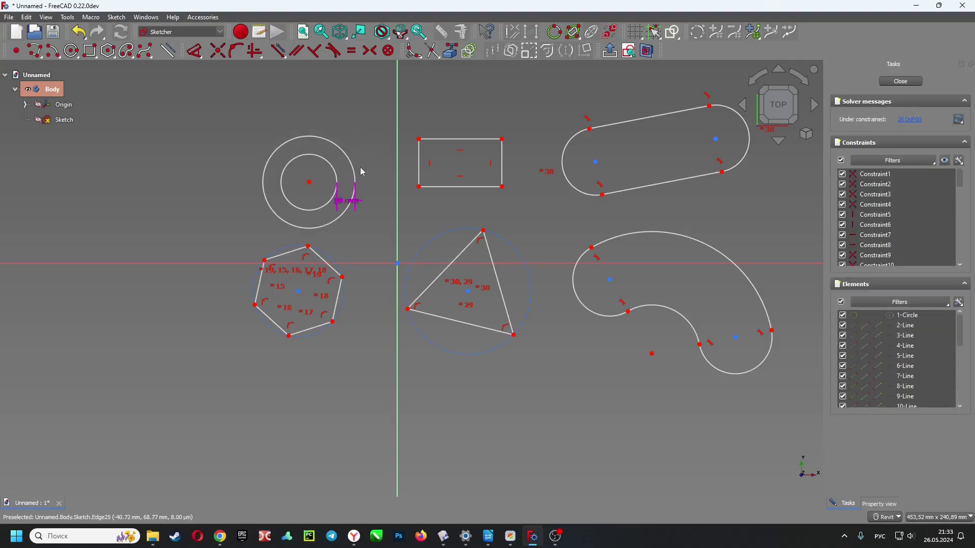
{"action": "scroll", "coordinate": [346, 198], "scroll_direction": "up", "scroll_amount": 3}
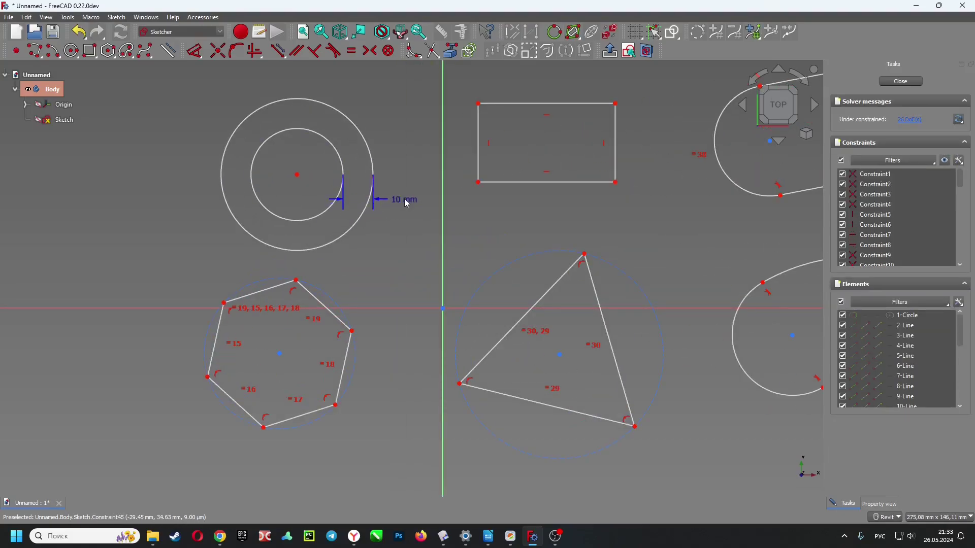
{"action": "double_click", "coordinate": [406, 203]}
{"action": "type", "text": "5"}
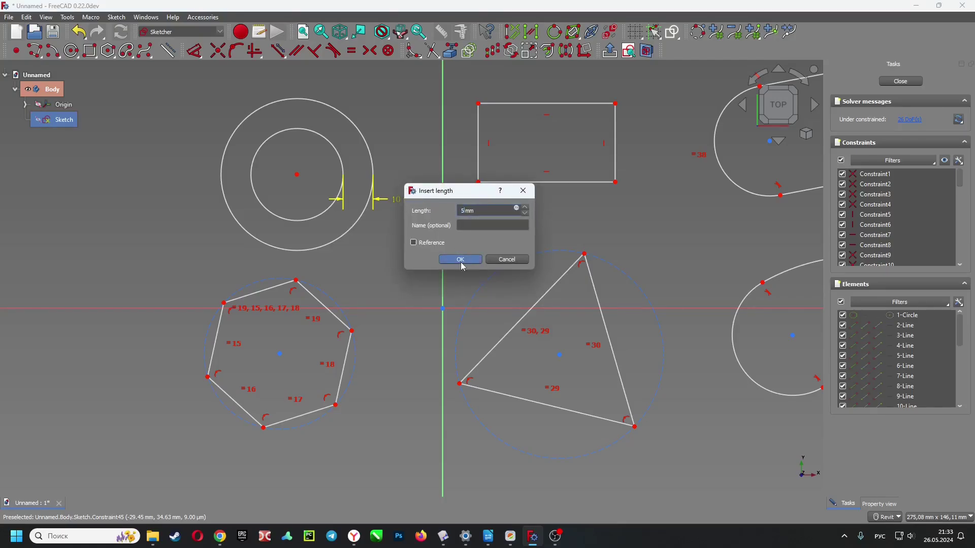
{"action": "left_click", "coordinate": [460, 260]}
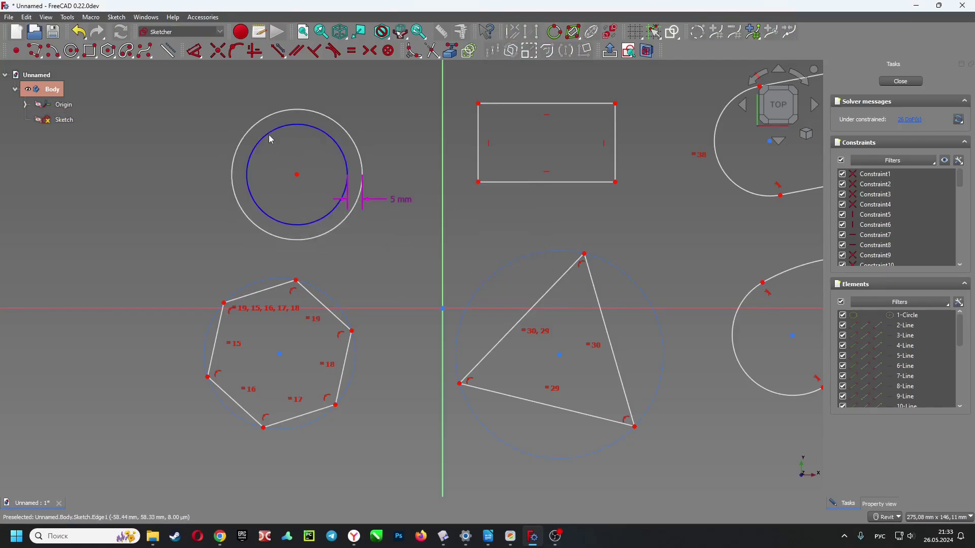
{"action": "left_click_drag", "start_coordinate": [271, 139], "coordinate": [279, 147]}
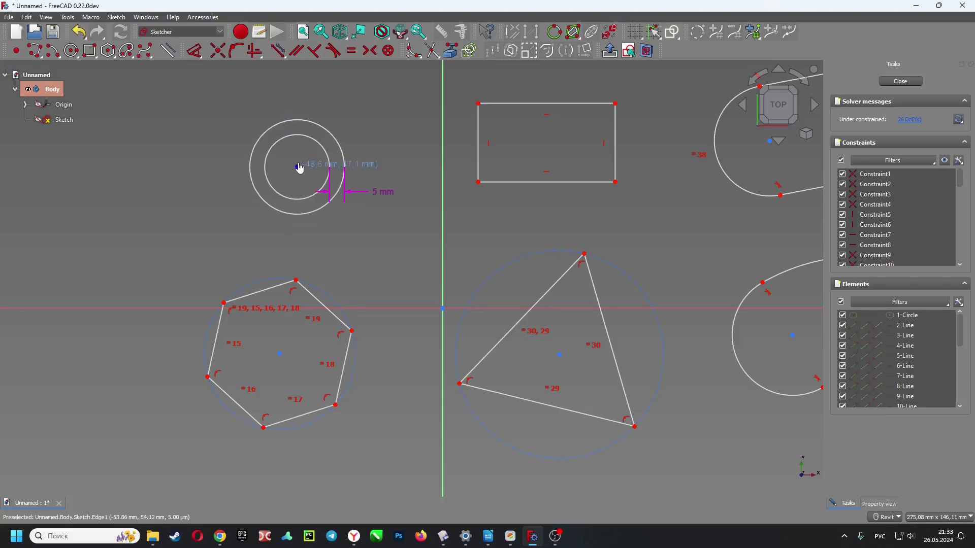
{"action": "mouse_move", "coordinate": [354, 108]}
{"action": "left_mouse_down"}
{"action": "mouse_move", "coordinate": [570, 226]}
{"action": "mouse_move", "coordinate": [549, 249]}
{"action": "mouse_move", "coordinate": [537, 236]}
{"action": "left_mouse_up"}
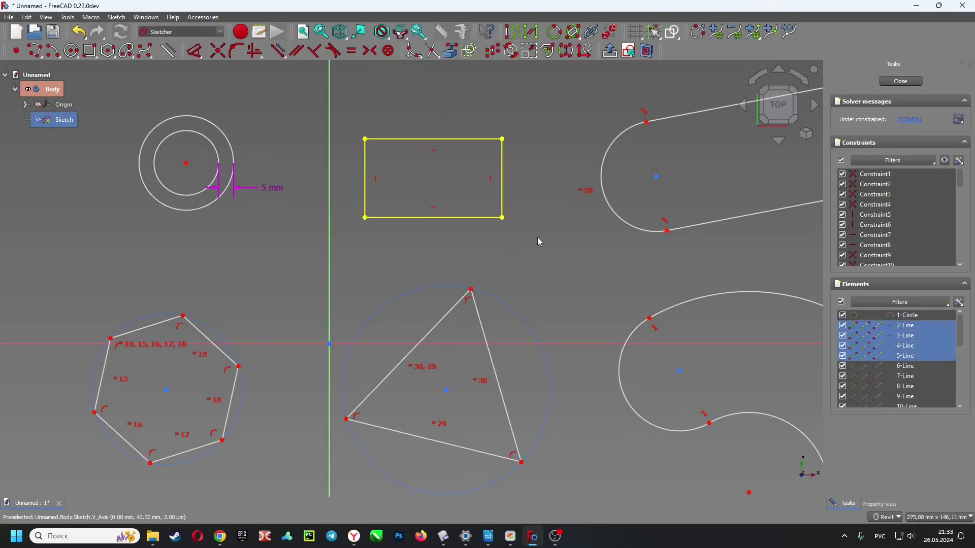
Step: Offset the rectangle 5 mm inward using sharp-cornered Intersection mode
{"action": "middle_click_drag", "start_coordinate": [522, 98], "coordinate": [471, 114]}
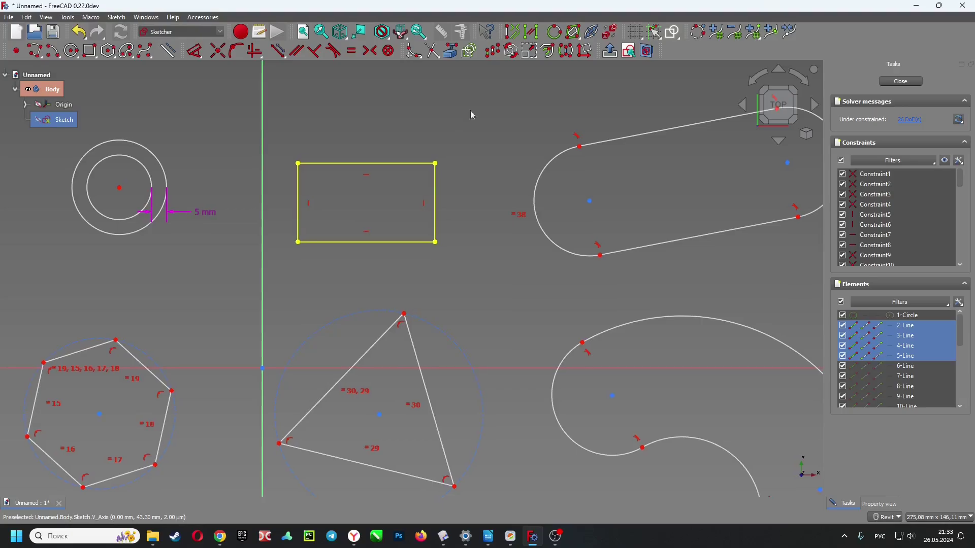
{"action": "left_click", "coordinate": [550, 59]}
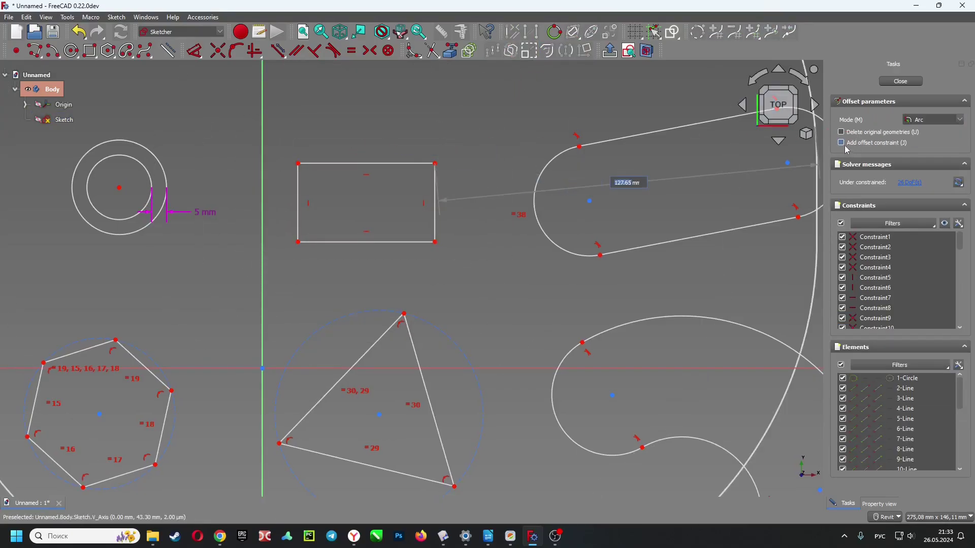
{"action": "left_click", "coordinate": [961, 121]}
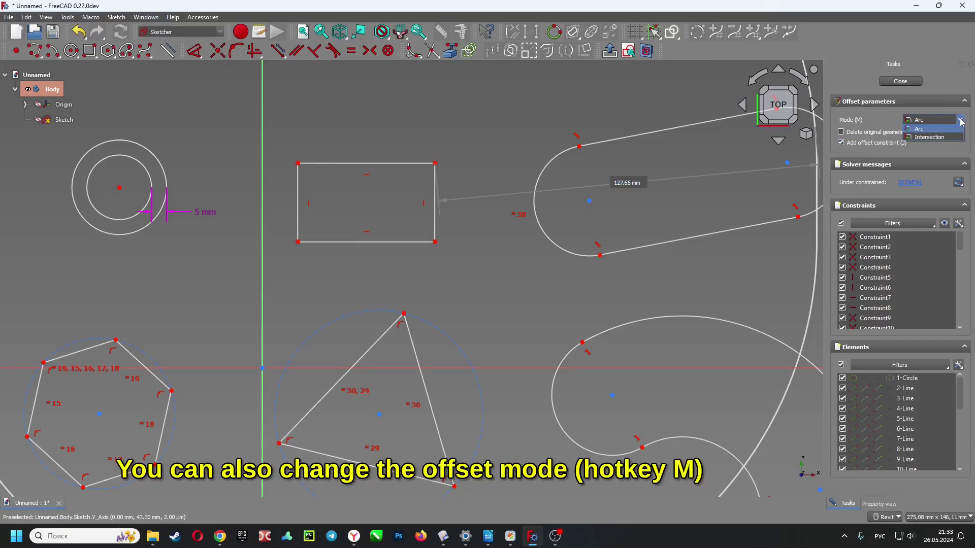
{"action": "left_click", "coordinate": [937, 137]}
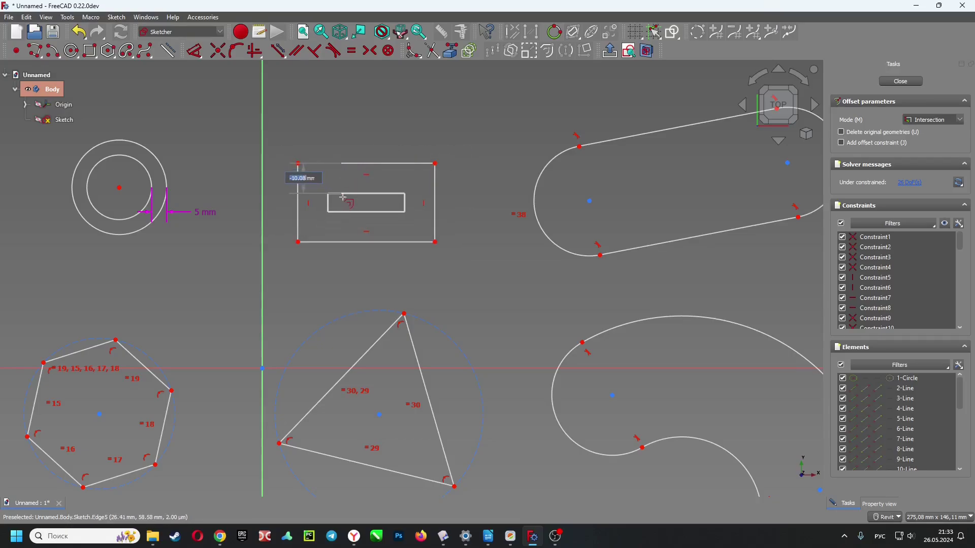
{"action": "type", "text": "-5mm"}
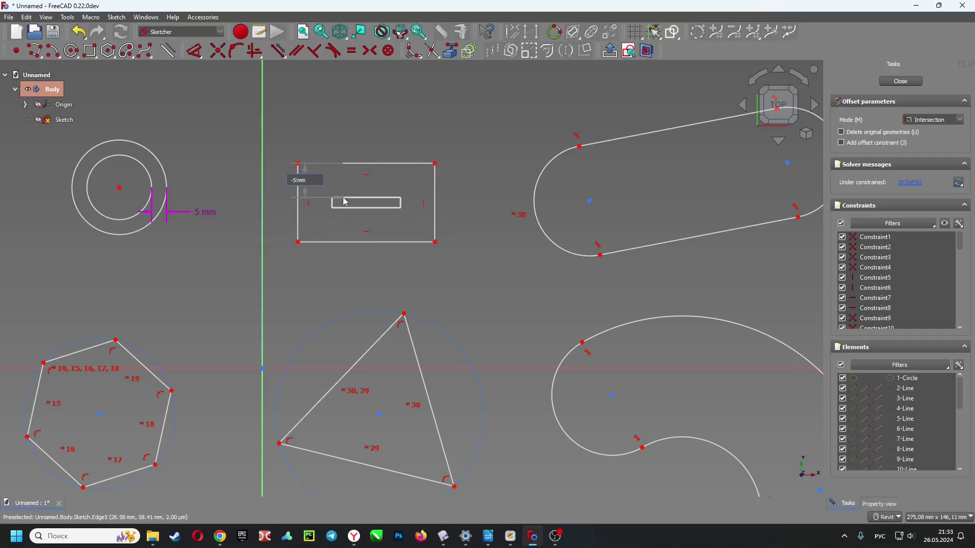
{"action": "key", "text": "Return"}
{"action": "scroll", "coordinate": [369, 142], "scroll_direction": "up", "scroll_amount": 2}
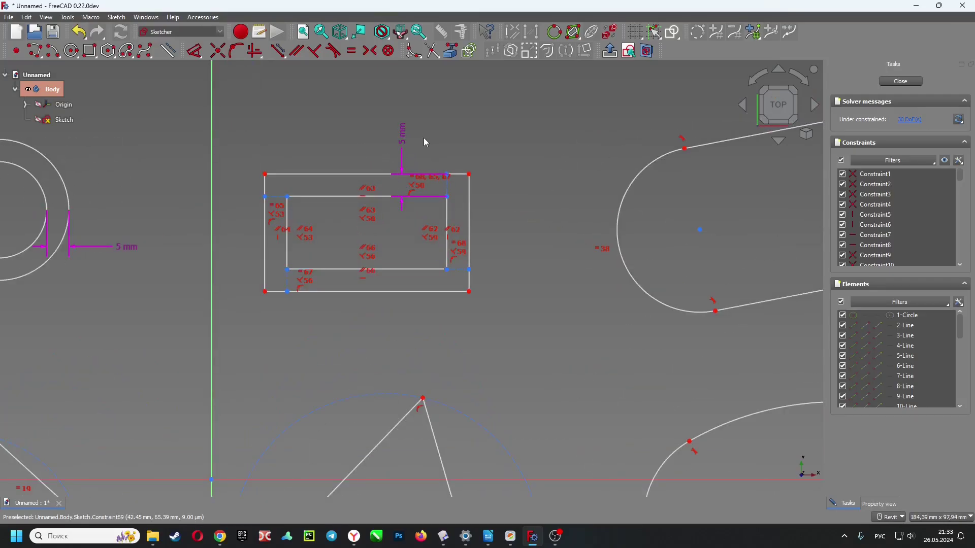
Step: Change the rectangle offset to 6 mm and drag the outer rectangle's corner to reshape it
{"action": "double_click", "coordinate": [405, 138]}
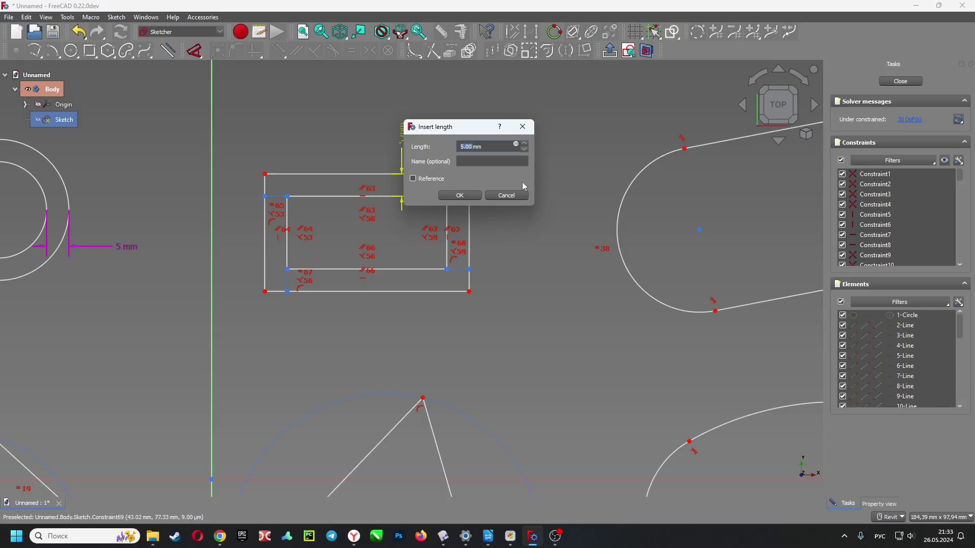
{"action": "left_click", "coordinate": [471, 197]}
{"action": "scroll", "coordinate": [490, 200], "scroll_direction": "down", "scroll_amount": 1}
{"action": "scroll", "coordinate": [496, 195], "scroll_direction": "down", "scroll_amount": 2}
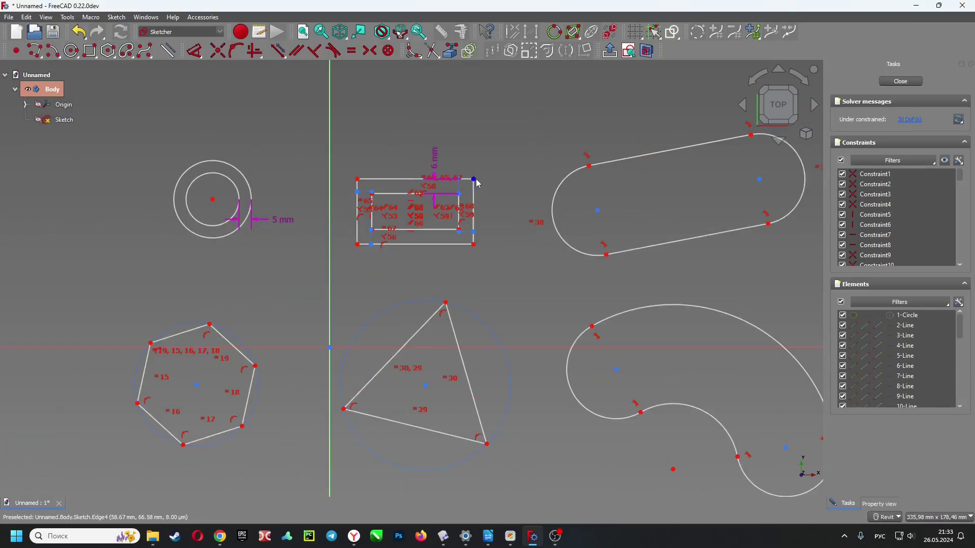
{"action": "left_click_drag", "start_coordinate": [510, 160], "coordinate": [495, 165]}
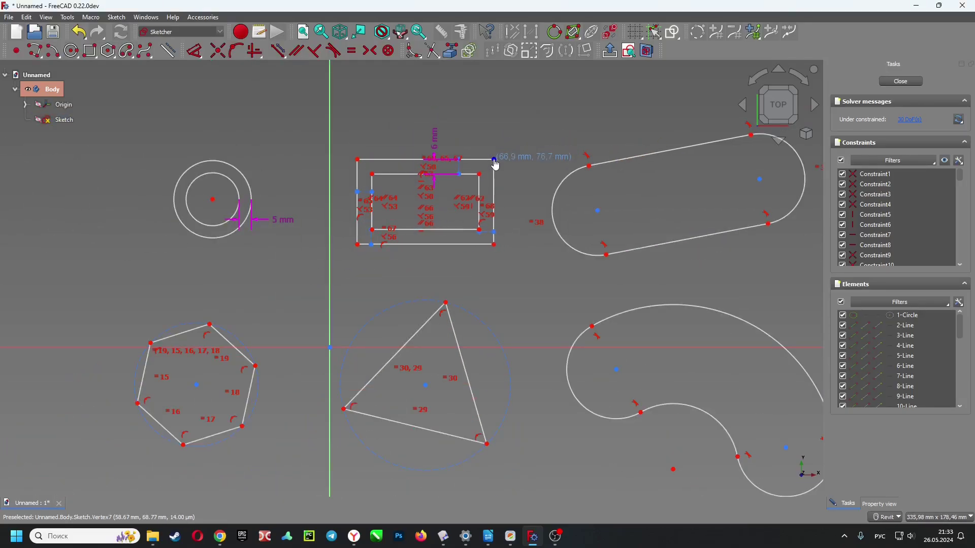
{"action": "middle_click_drag", "start_coordinate": [543, 131], "coordinate": [480, 133]}
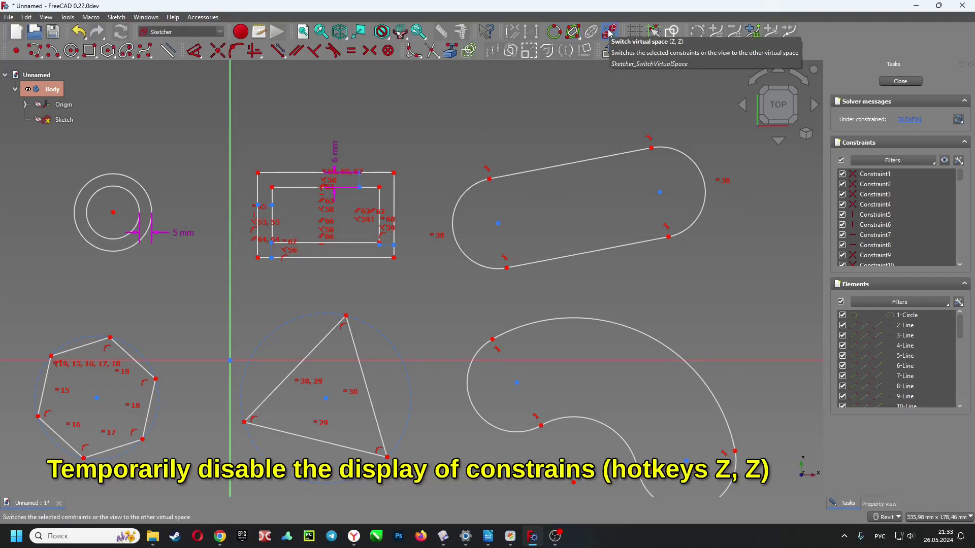
Step: Hide the constraint markings and add an inner offset copy of the straight slot
{"action": "key", "text": "z"}
{"action": "key", "text": "z"}
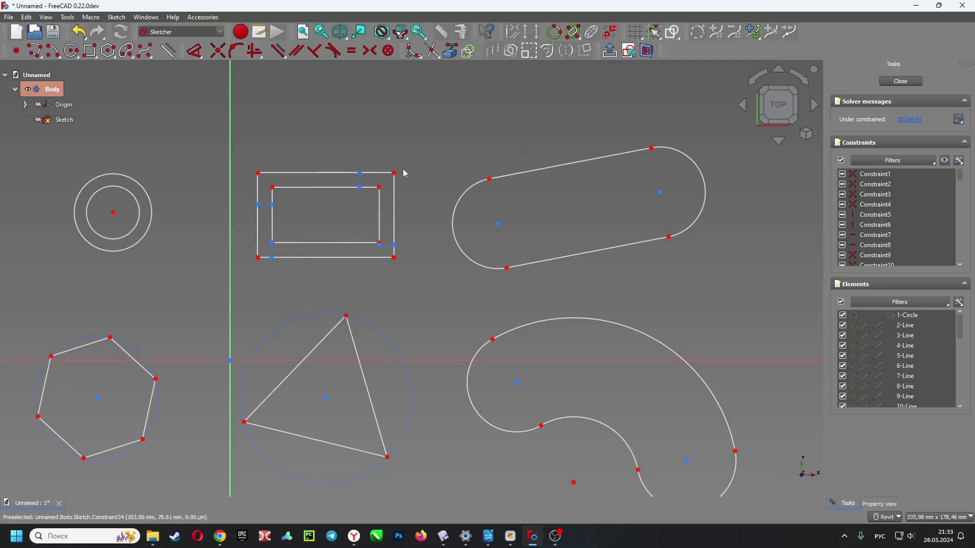
{"action": "double_click", "coordinate": [518, 173]}
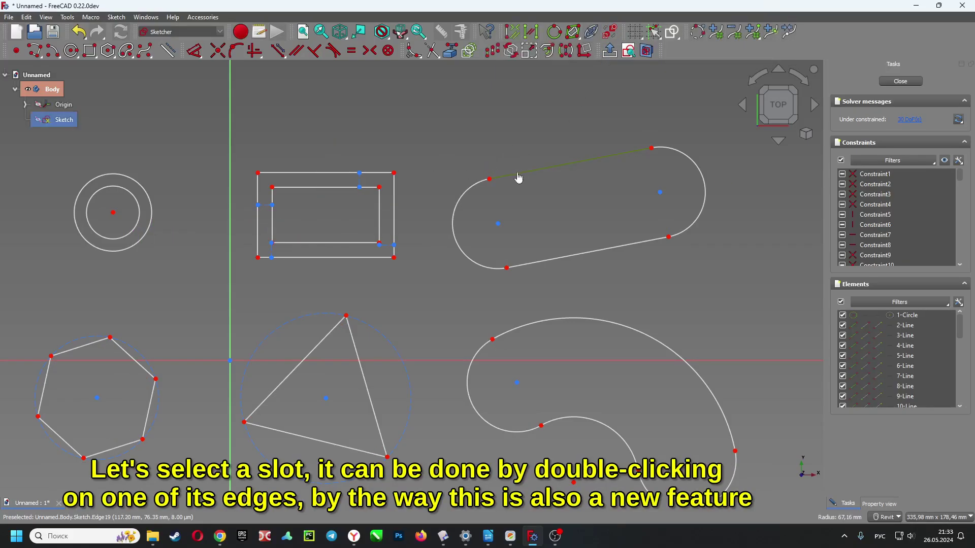
{"action": "left_click", "coordinate": [604, 187]}
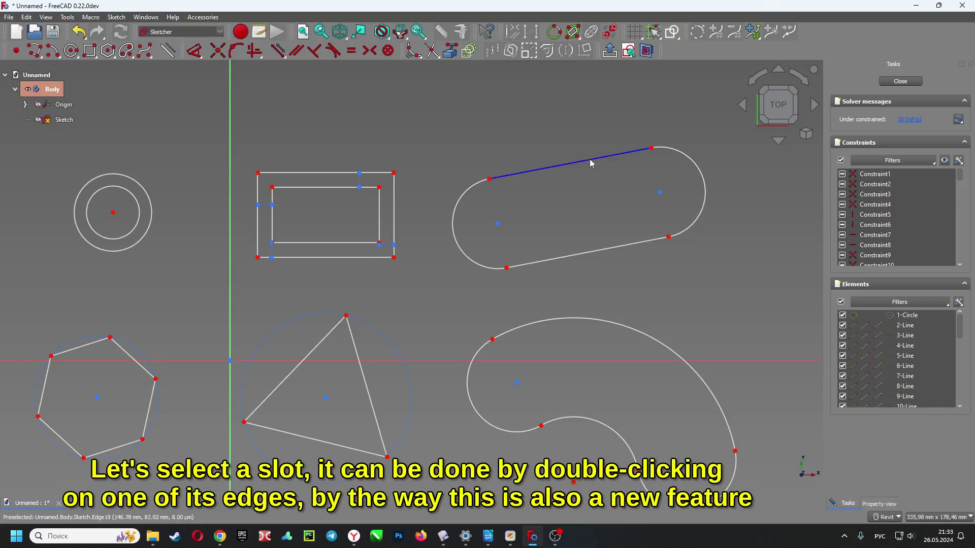
{"action": "double_click", "coordinate": [589, 162]}
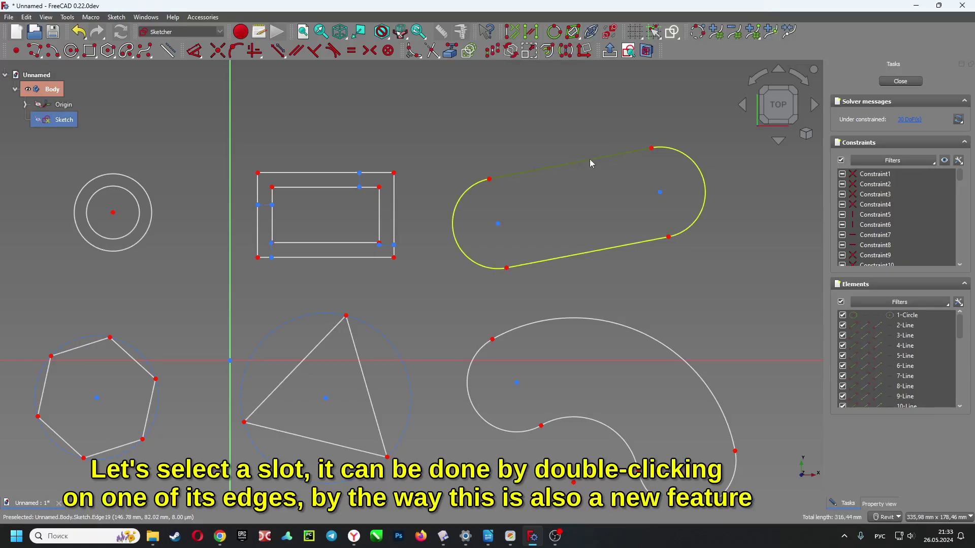
{"action": "left_click", "coordinate": [550, 56]}
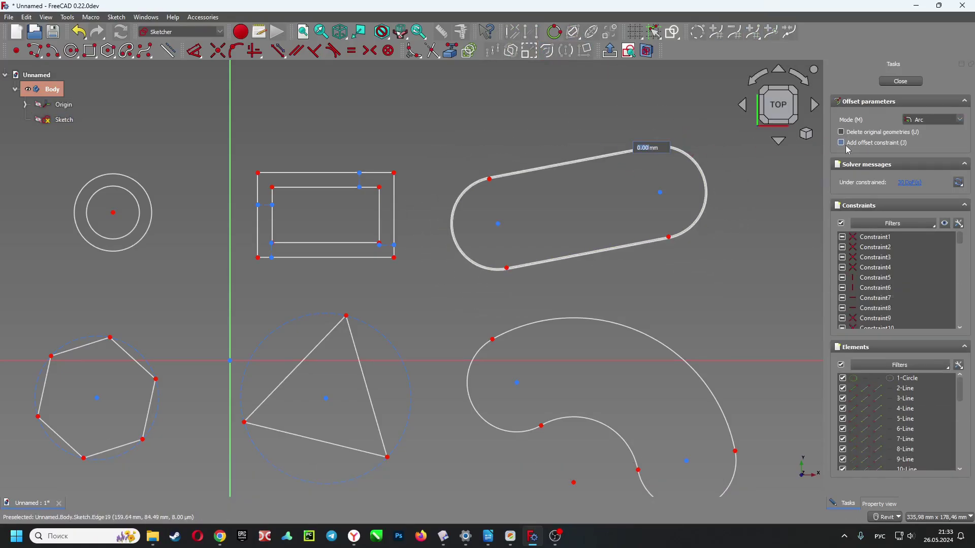
{"action": "left_click", "coordinate": [678, 216]}
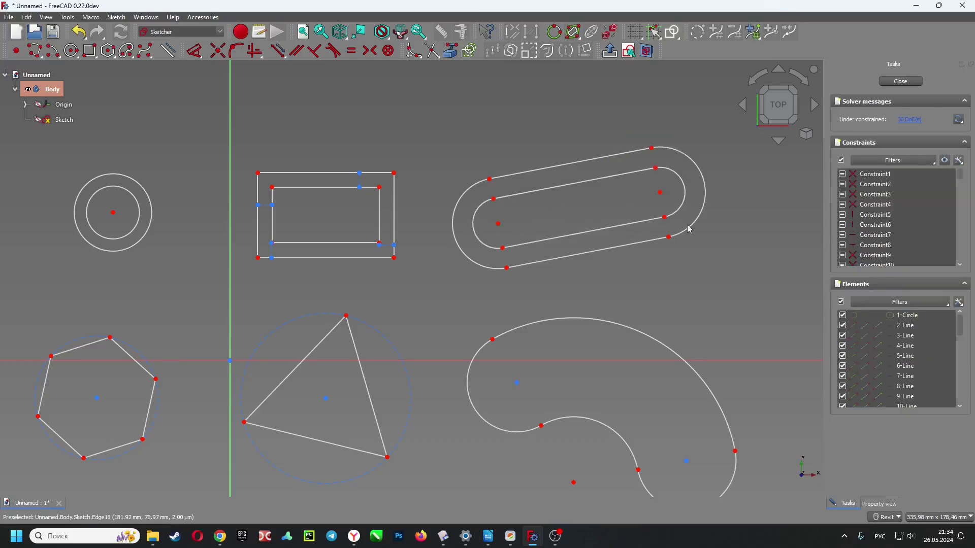
{"action": "scroll", "coordinate": [609, 218], "scroll_direction": "down", "scroll_amount": 2}
{"action": "scroll", "coordinate": [440, 217], "scroll_direction": "up", "scroll_amount": 3}
Step: Add a sharp-cornered Intersection offset outside the hexagon
{"action": "double_click", "coordinate": [412, 219]}
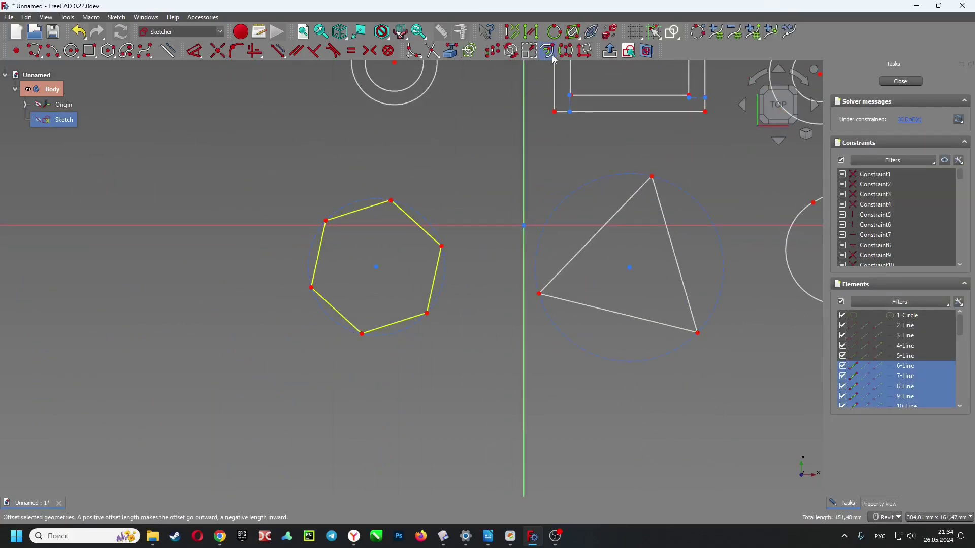
{"action": "left_click", "coordinate": [547, 51]}
{"action": "left_click", "coordinate": [933, 119]}
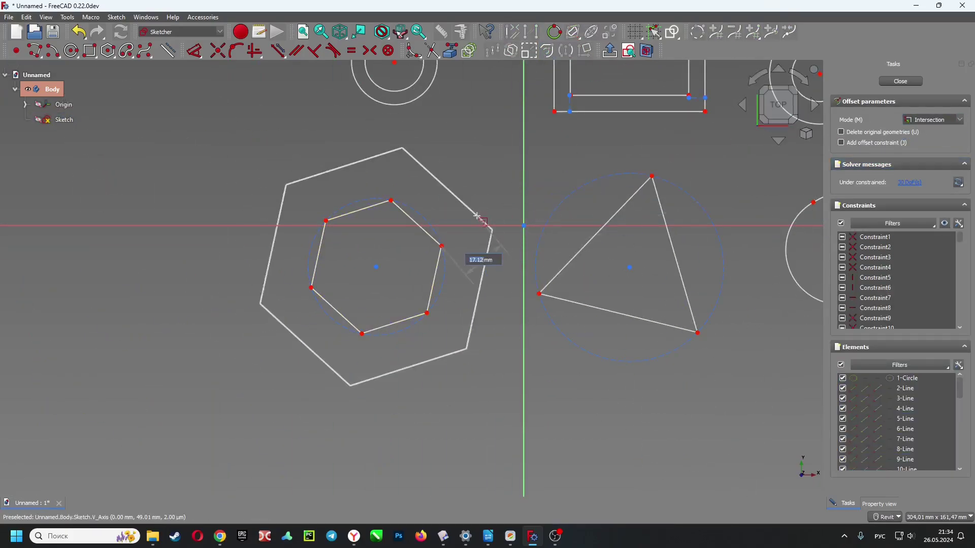
{"action": "left_click", "coordinate": [459, 213]}
{"action": "scroll", "coordinate": [507, 190], "scroll_direction": "down", "scroll_amount": 2}
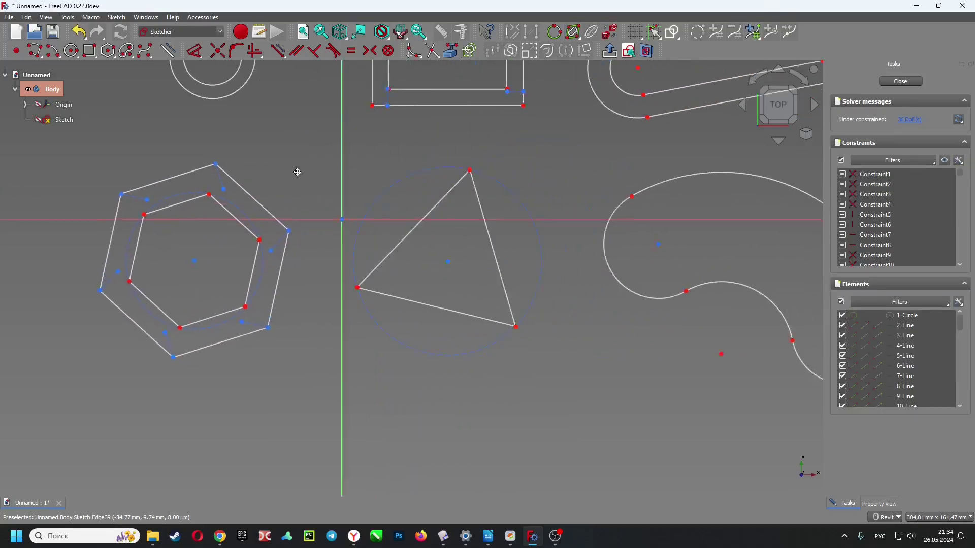
Step: Add a constrained inner offset copy of the triangle
{"action": "middle_click_drag", "start_coordinate": [628, 210], "coordinate": [423, 193]}
{"action": "double_click", "coordinate": [422, 193]}
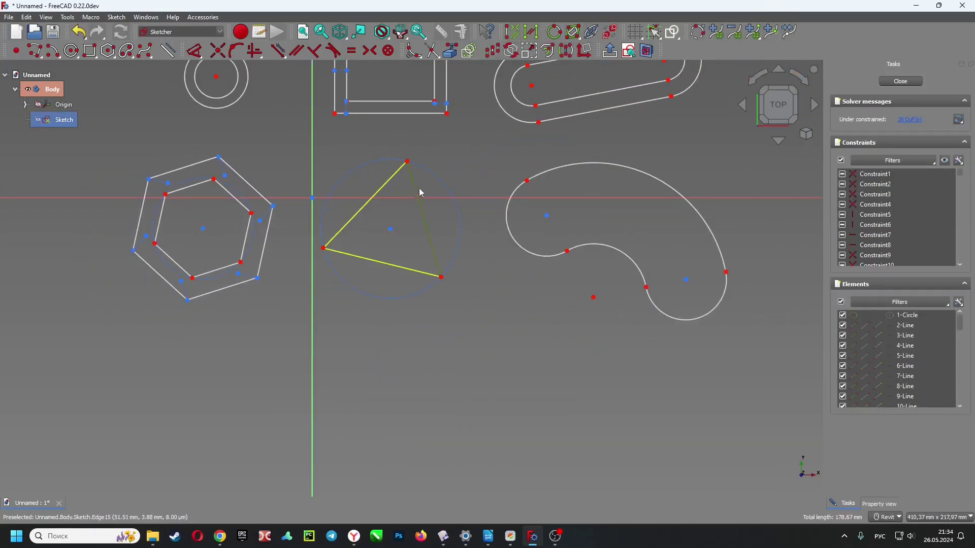
{"action": "left_click", "coordinate": [547, 51]}
{"action": "key", "text": "j"}
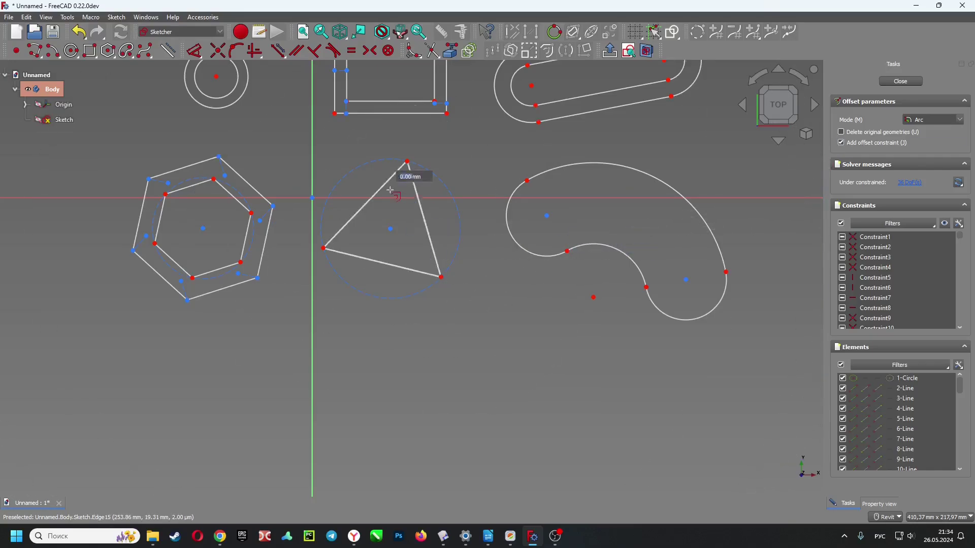
{"action": "left_click", "coordinate": [388, 206]}
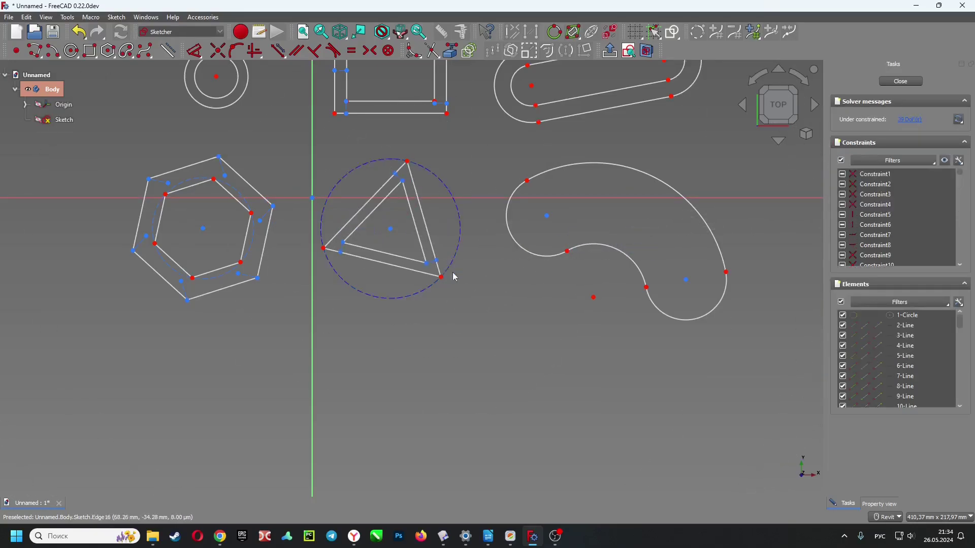
Step: Place an inward offset copy of the arc slot
{"action": "middle_click_drag", "start_coordinate": [486, 282], "coordinate": [425, 260]}
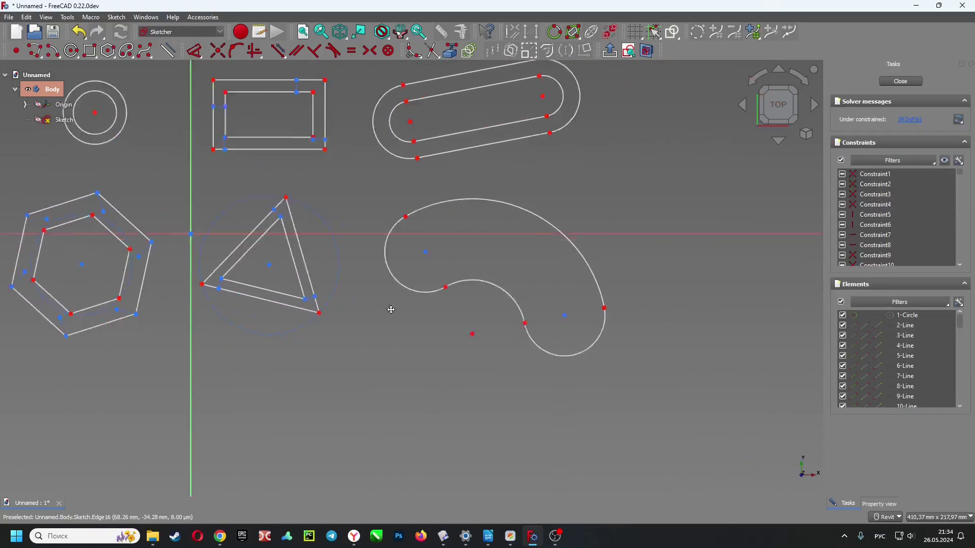
{"action": "left_click", "coordinate": [548, 52]}
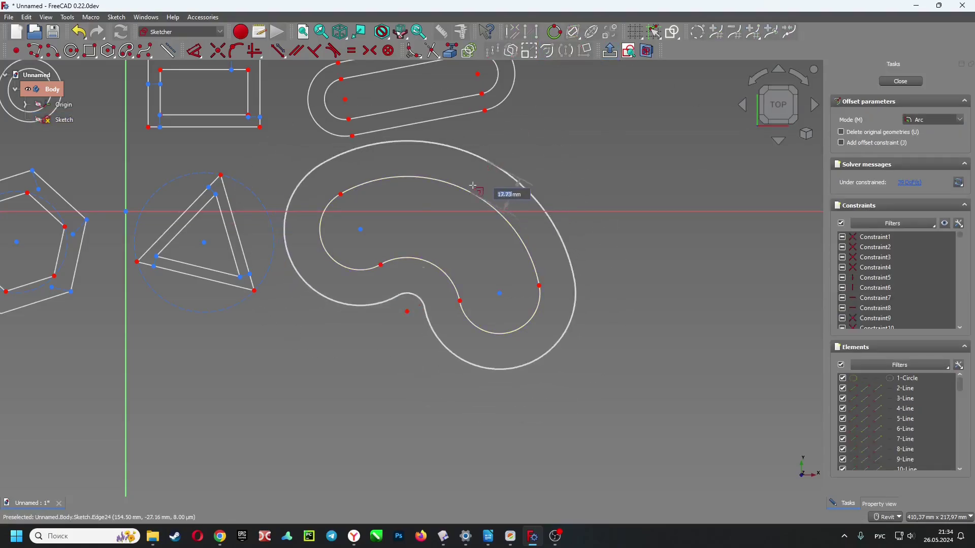
{"action": "left_click", "coordinate": [536, 214]}
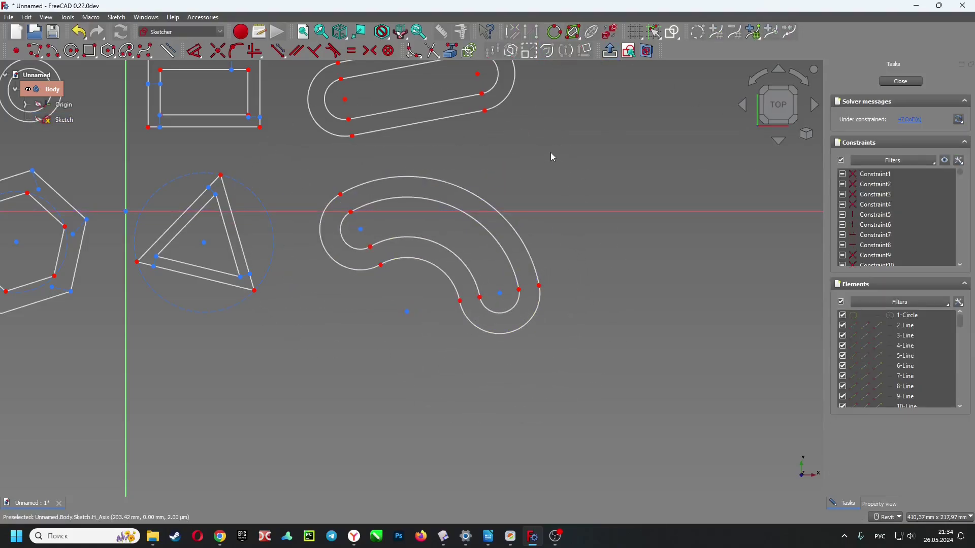
Step: Draw a new rectangle and a triangle below it
{"action": "scroll", "coordinate": [551, 152], "scroll_direction": "down", "scroll_amount": 2}
{"action": "key", "text": "g"}
{"action": "key", "text": "r"}
{"action": "left_click", "coordinate": [422, 105]}
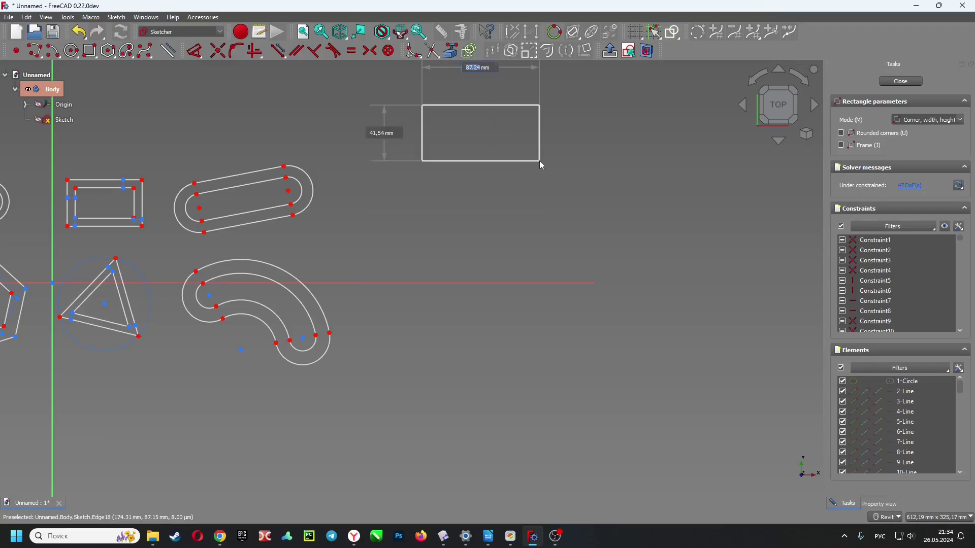
{"action": "left_click", "coordinate": [539, 160]}
{"action": "left_click", "coordinate": [112, 55]}
{"action": "left_click", "coordinate": [516, 221]}
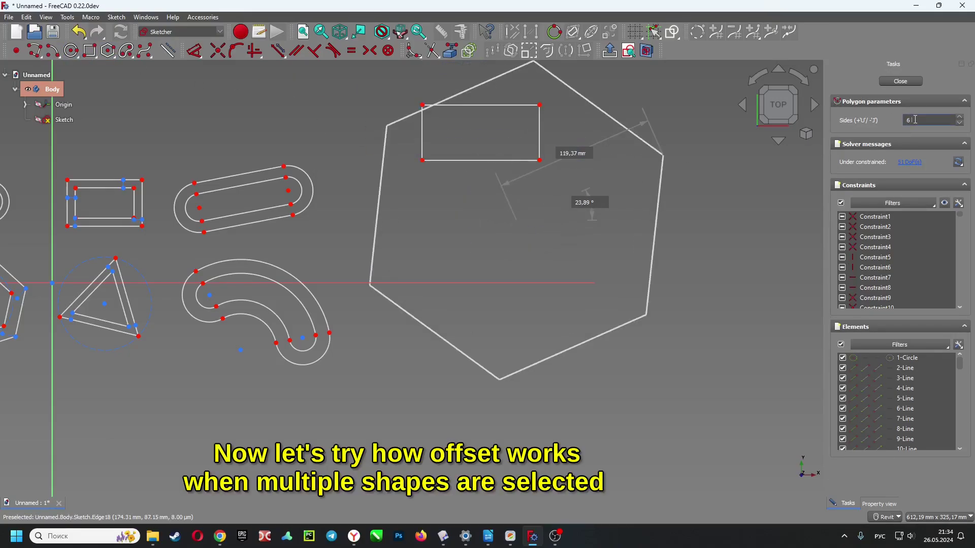
{"action": "scroll", "coordinate": [915, 120], "scroll_direction": "down", "scroll_amount": 2}
{"action": "scroll", "coordinate": [915, 120], "scroll_direction": "down", "scroll_amount": 1}
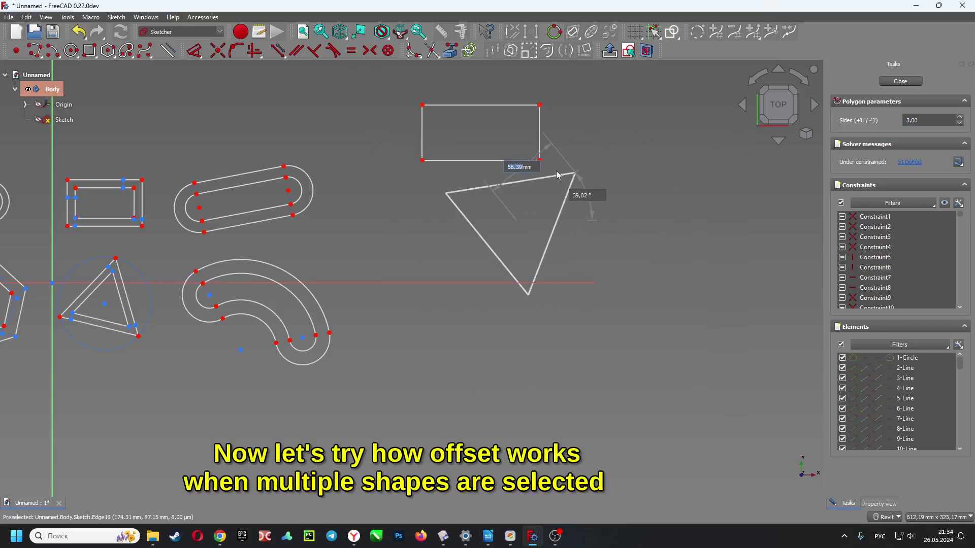
{"action": "left_click", "coordinate": [619, 180]}
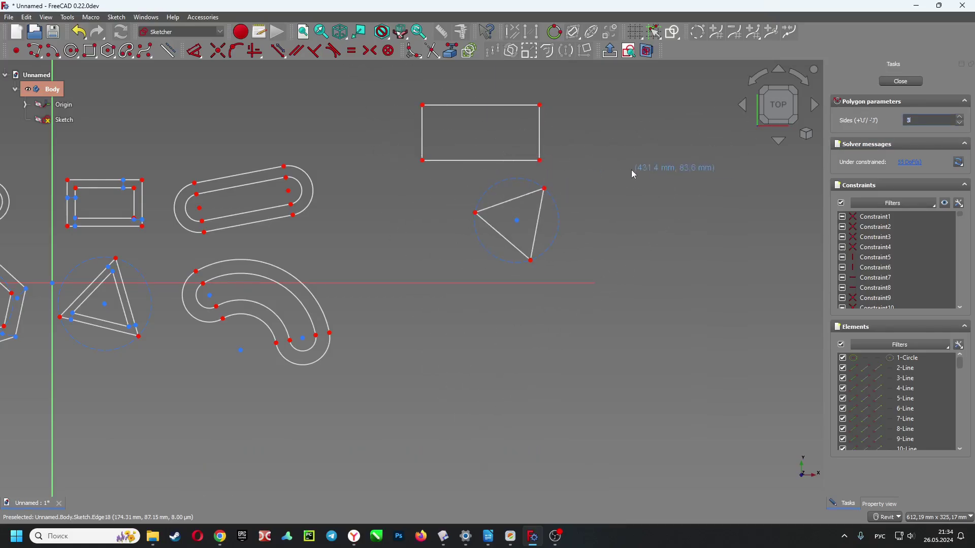
{"action": "scroll", "coordinate": [416, 316], "scroll_direction": "up", "scroll_amount": 2}
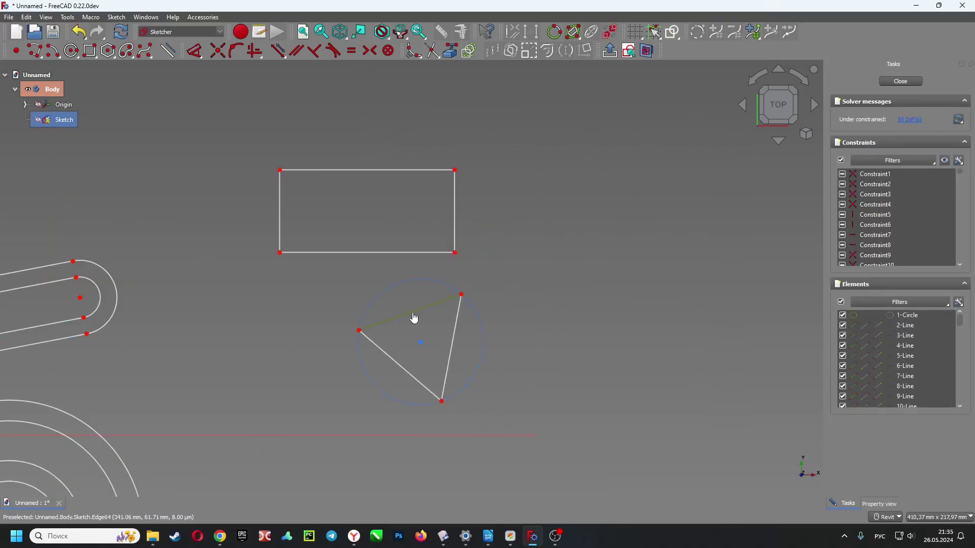
Step: Select the triangle and rectangle and place one outward Arc-mode offset around both
{"action": "double_click", "coordinate": [414, 319]}
{"action": "double_click", "coordinate": [416, 254]}
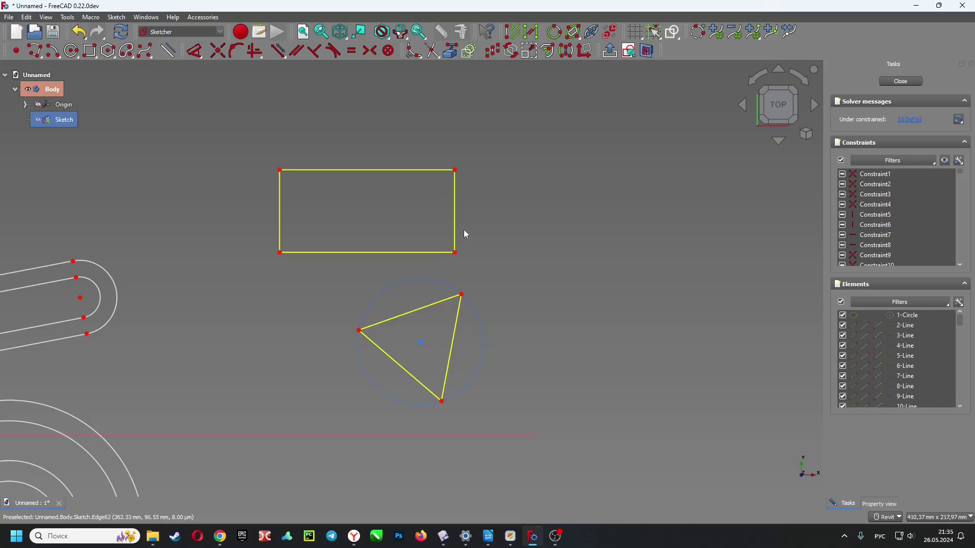
{"action": "left_click", "coordinate": [553, 53]}
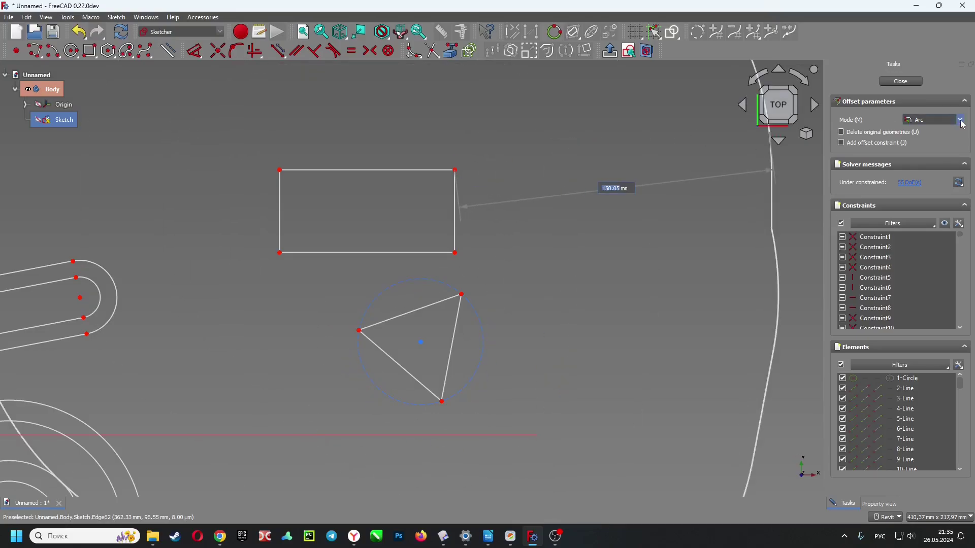
{"action": "left_click", "coordinate": [948, 137]}
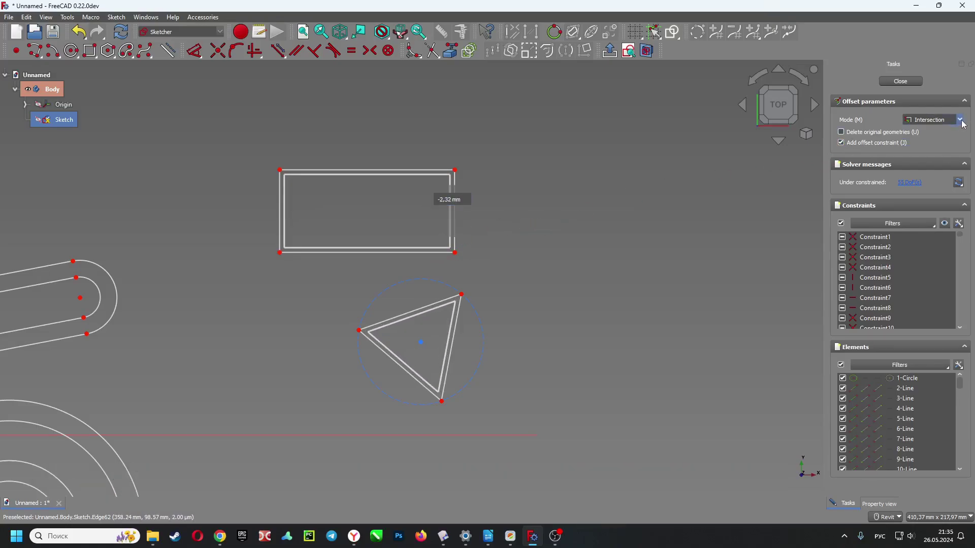
{"action": "left_click", "coordinate": [921, 129]}
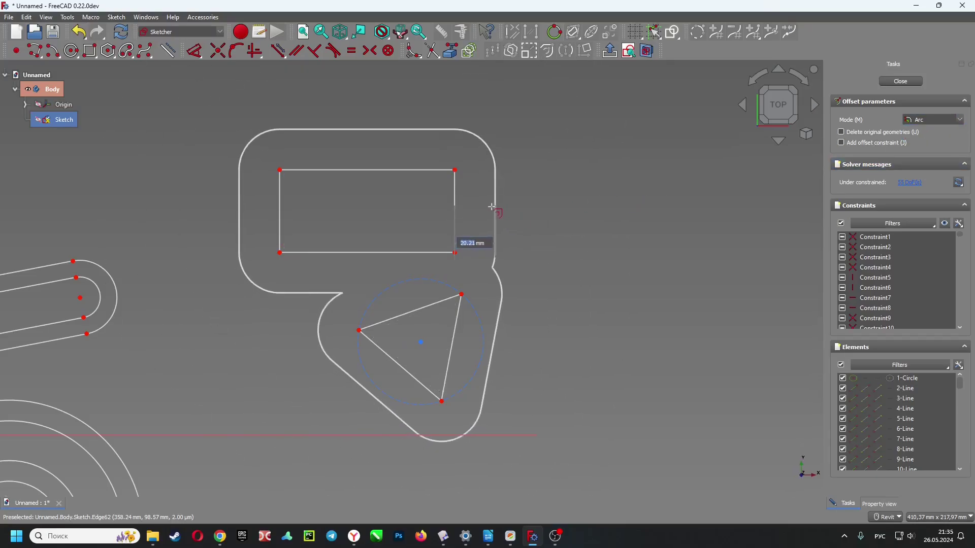
{"action": "left_click", "coordinate": [491, 212]}
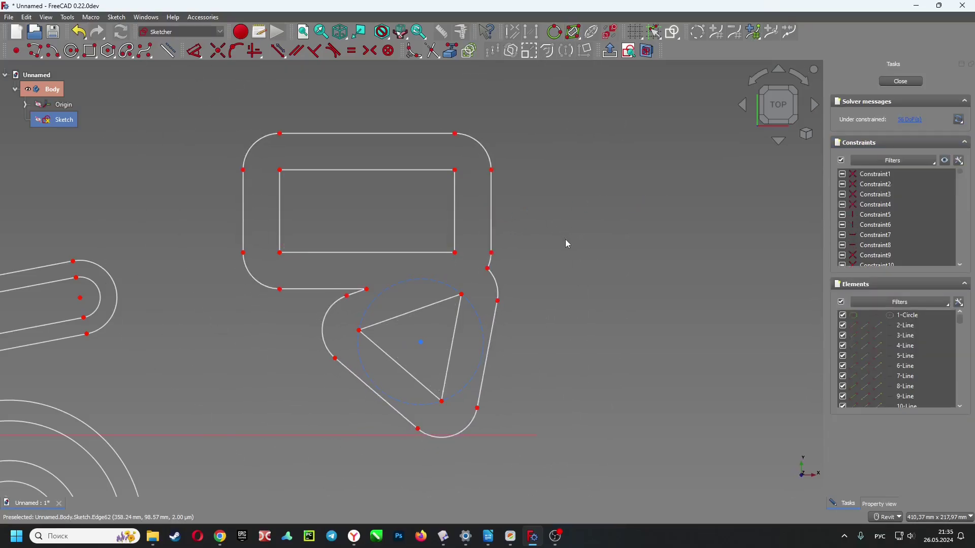
{"action": "middle_click_drag", "start_coordinate": [578, 230], "coordinate": [452, 212]}
{"action": "scroll", "coordinate": [452, 212], "scroll_direction": "down", "scroll_amount": 1}
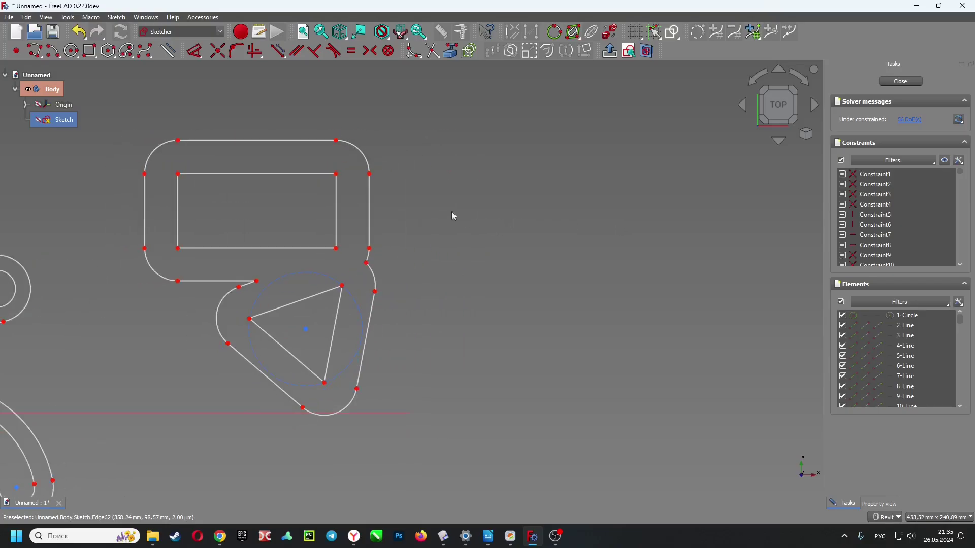
Step: Draw a rectangle with a circle below it and box-select both
{"action": "left_click", "coordinate": [90, 51]}
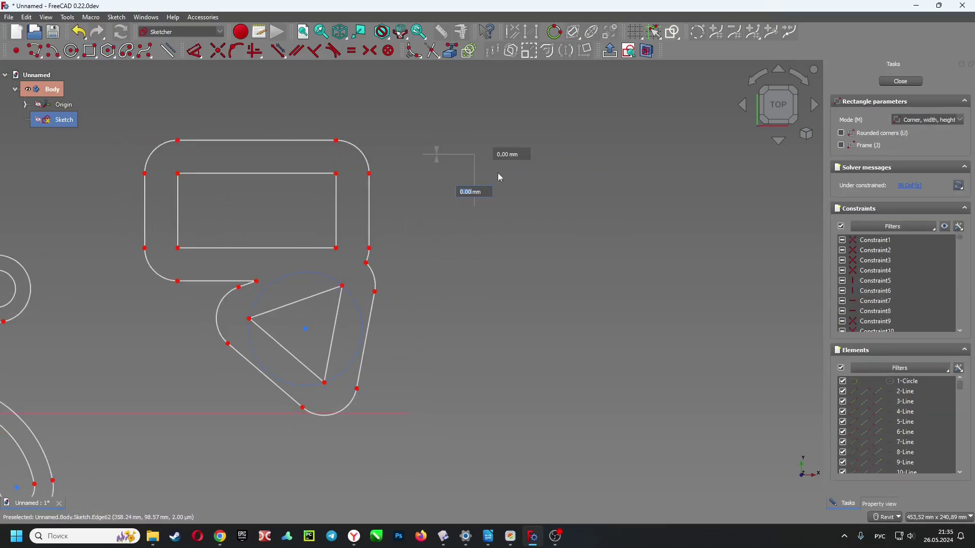
{"action": "left_click", "coordinate": [628, 246]}
{"action": "left_click", "coordinate": [71, 50]}
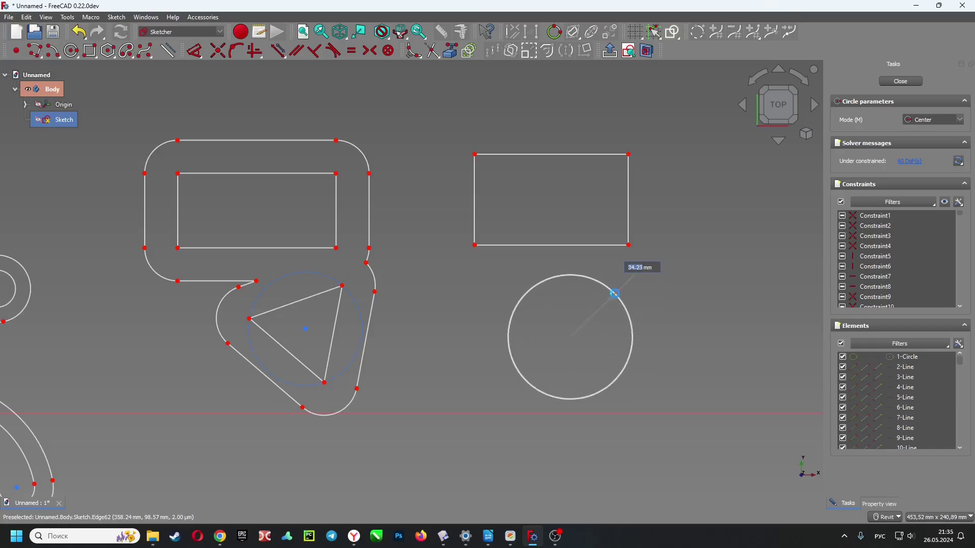
{"action": "left_click", "coordinate": [616, 292]}
{"action": "key", "text": "Escape"}
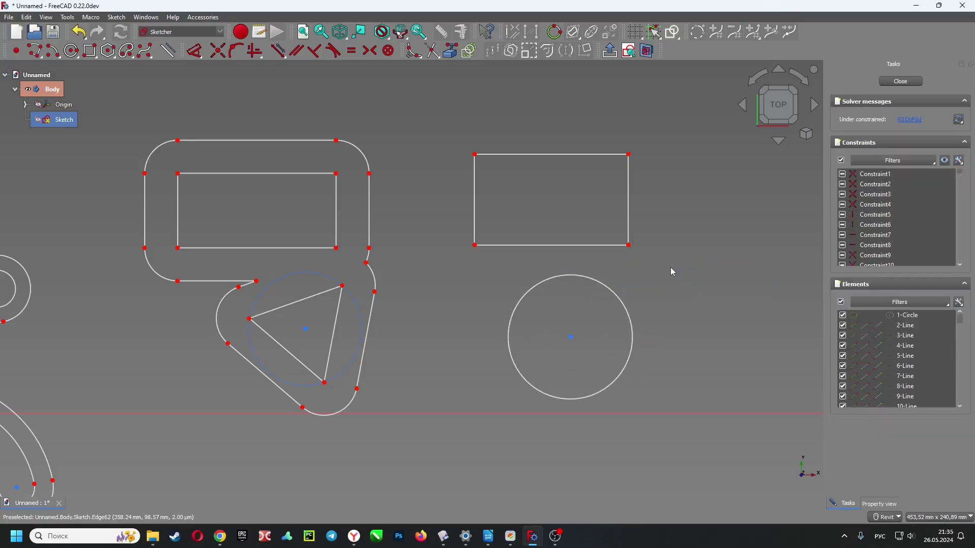
{"action": "left_click_drag", "start_coordinate": [449, 111], "coordinate": [703, 404]}
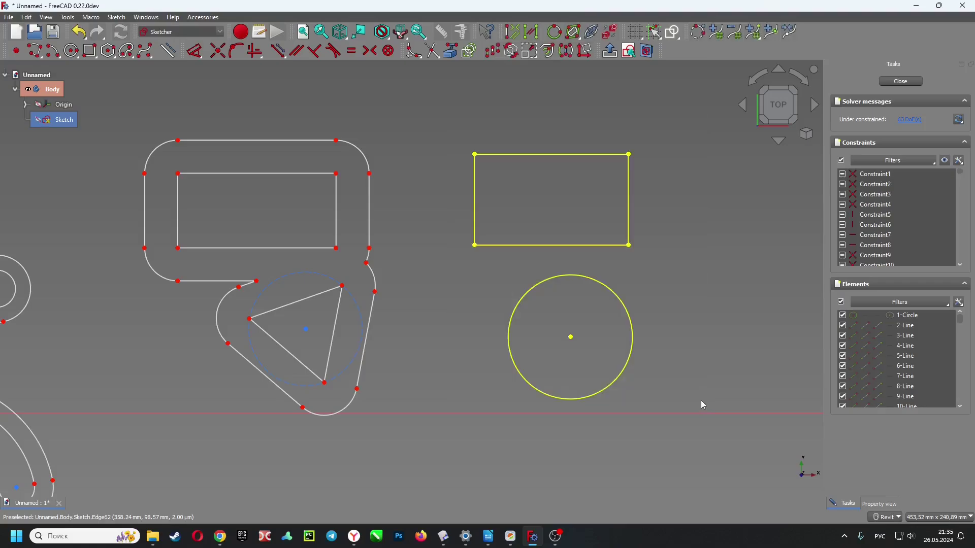
Step: Place a constrained inward Intersection-mode offset of the rectangle and circle together
{"action": "left_click", "coordinate": [552, 56]}
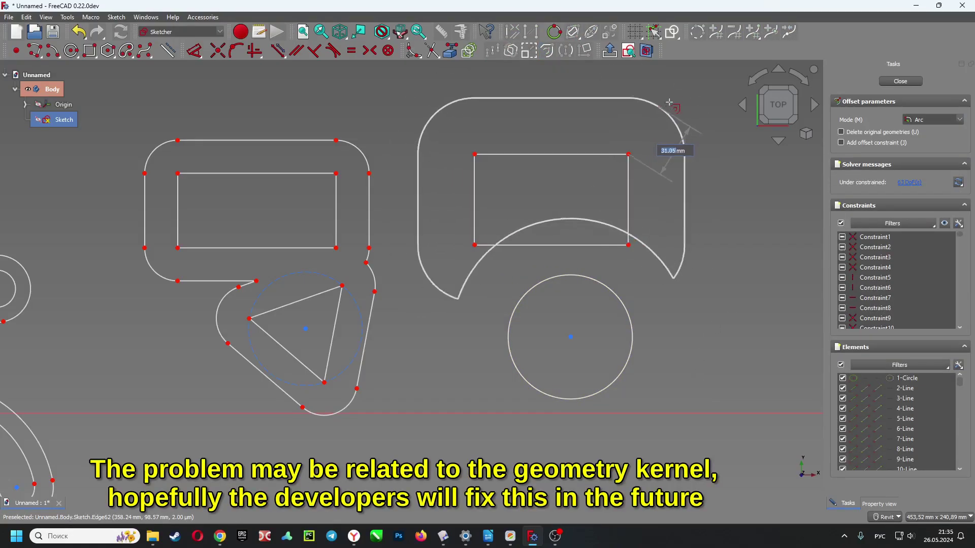
{"action": "left_click", "coordinate": [842, 142]}
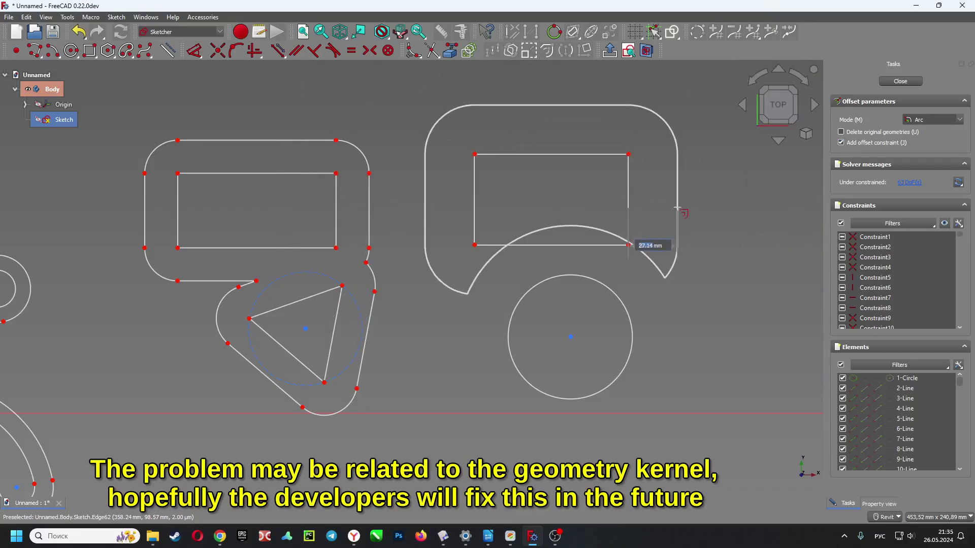
{"action": "scroll", "coordinate": [671, 127], "scroll_direction": "down", "scroll_amount": 2}
{"action": "scroll", "coordinate": [671, 127], "scroll_direction": "down", "scroll_amount": 3}
{"action": "scroll", "coordinate": [631, 163], "scroll_direction": "up", "scroll_amount": 3}
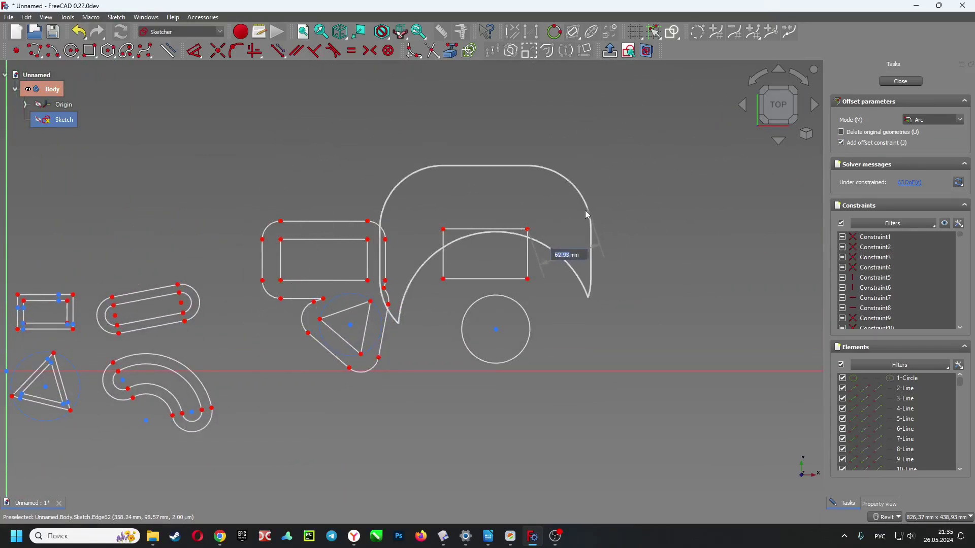
{"action": "left_click", "coordinate": [933, 138]}
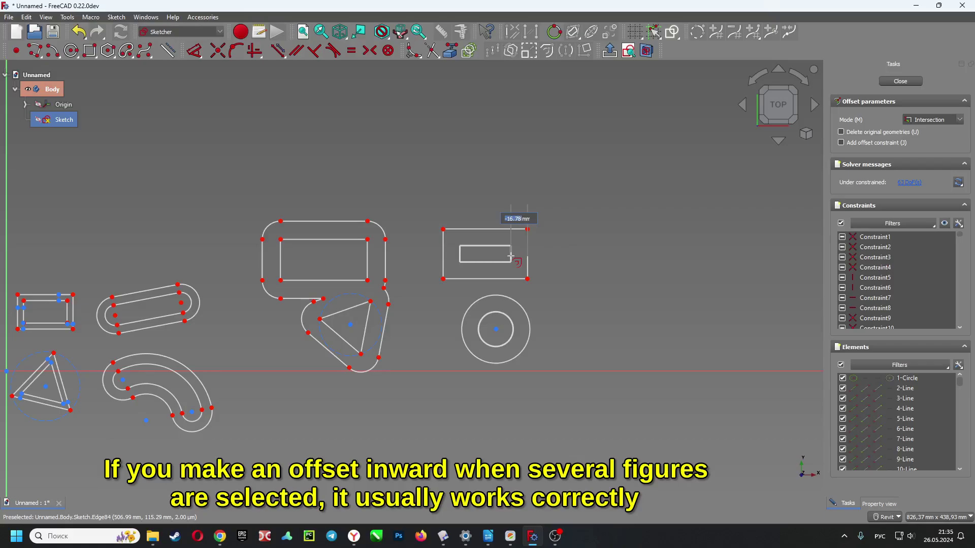
{"action": "left_click", "coordinate": [538, 258]}
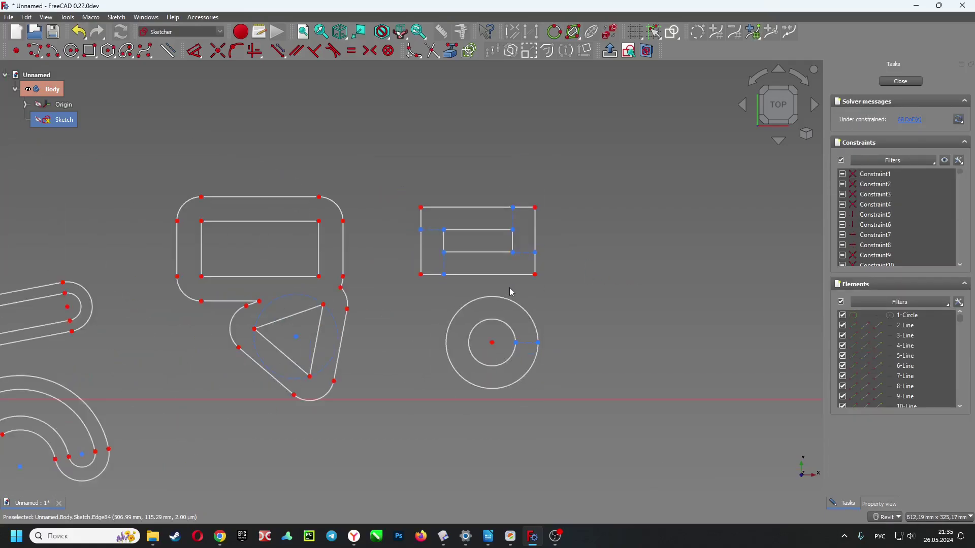
{"action": "middle_click_drag", "start_coordinate": [416, 308], "coordinate": [604, 274]}
{"action": "scroll", "coordinate": [361, 265], "scroll_direction": "up", "scroll_amount": 2}
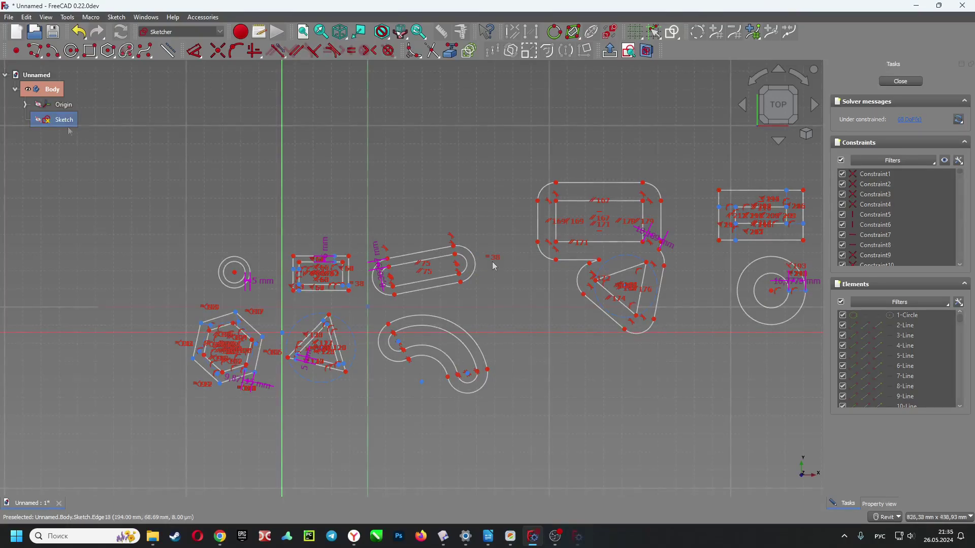
{"action": "left_click", "coordinate": [38, 50]}
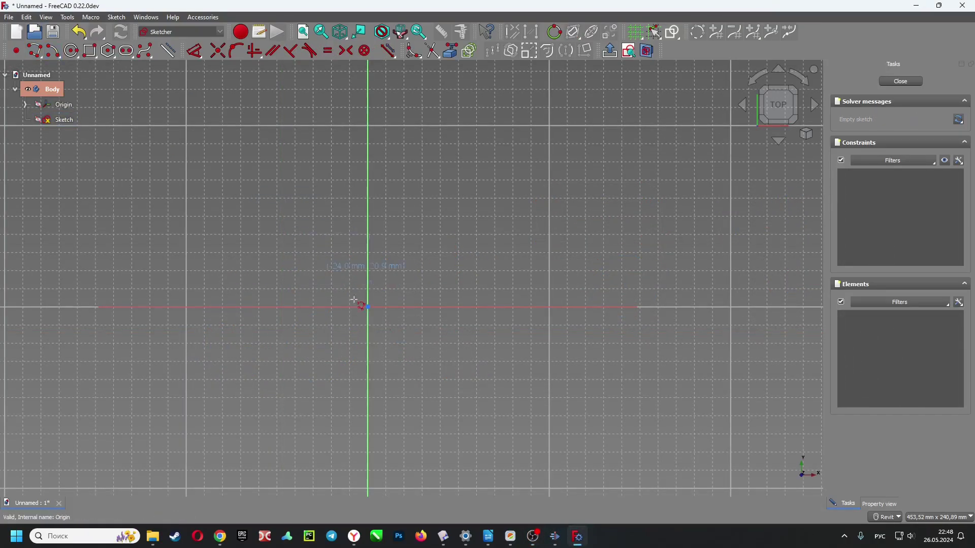
Step: Draw one diagonal line rising from a lower-left point to an upper point
{"action": "left_click", "coordinate": [198, 369]}
{"action": "left_click", "coordinate": [311, 199]}
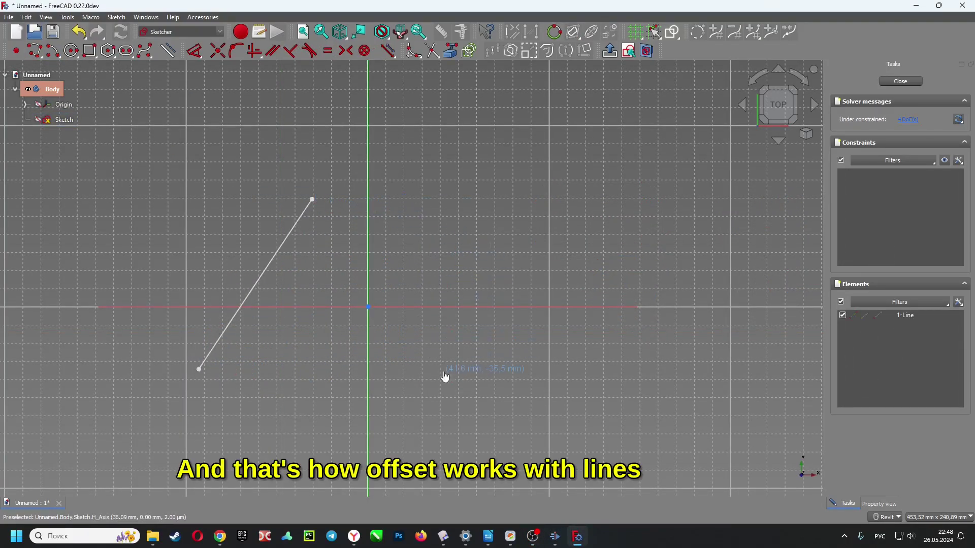